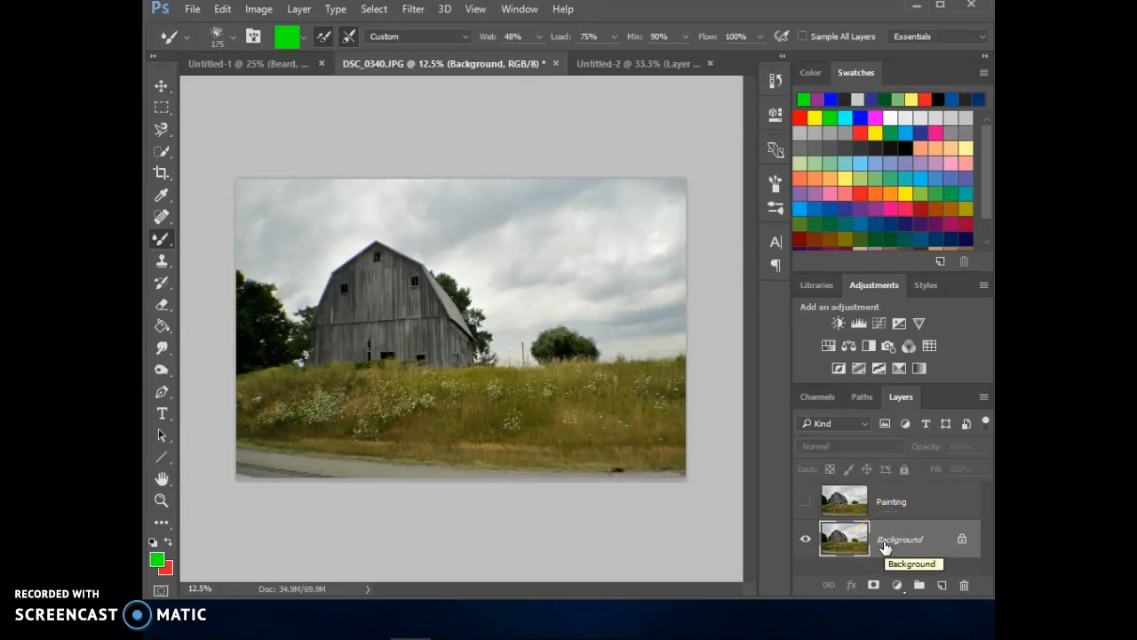
Duplicate the Background layer and rename the copy Painting2
key(ctrl+j)
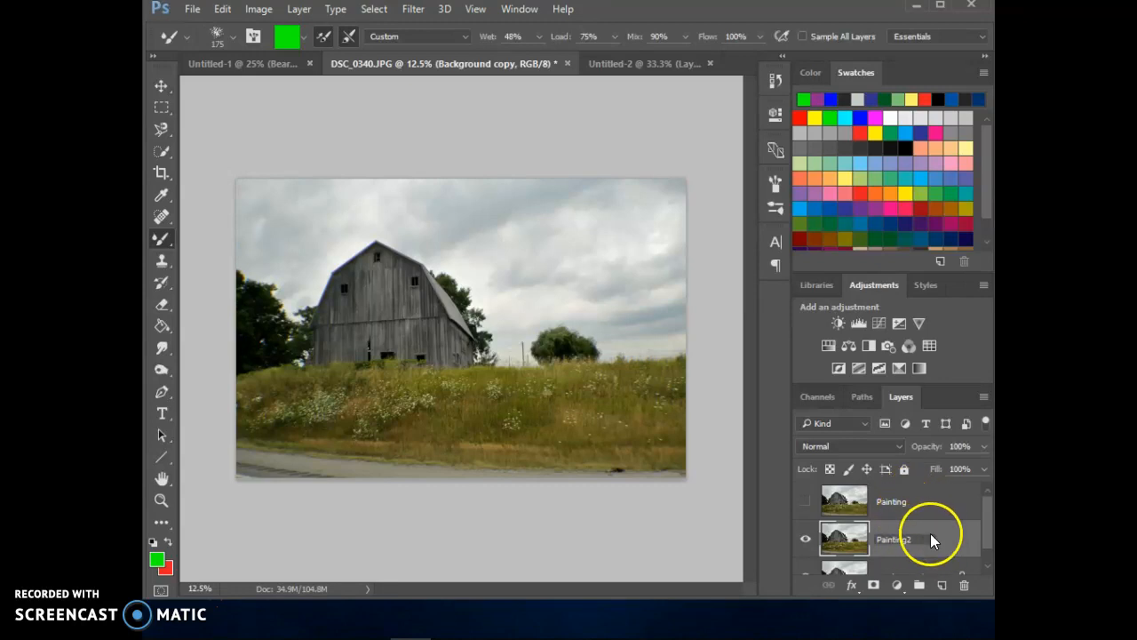
click(931, 537)
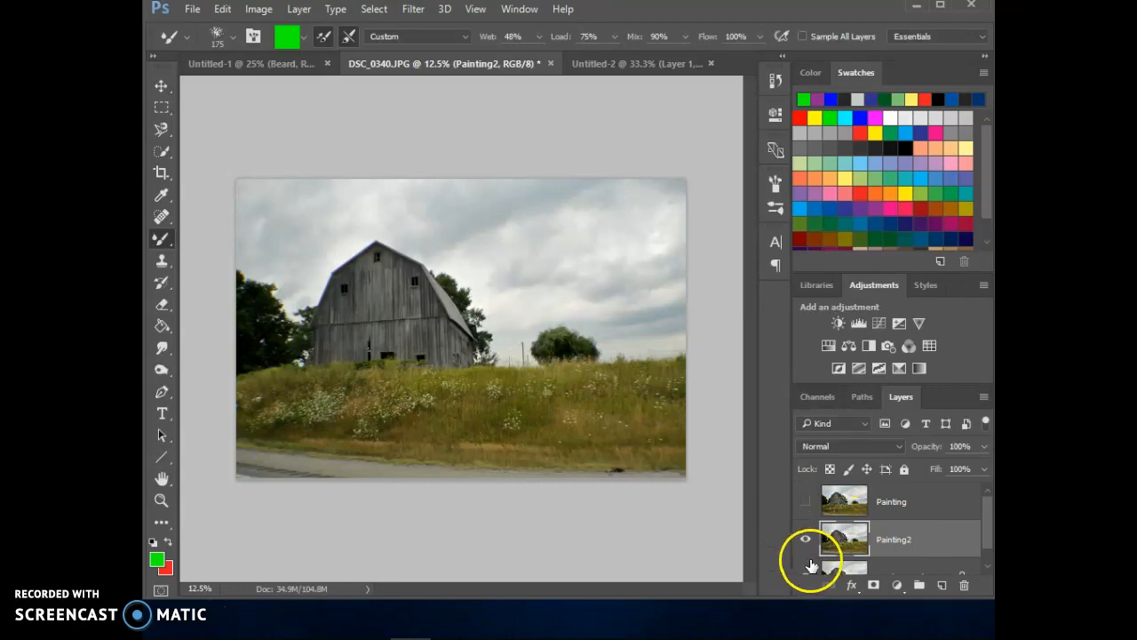
scroll(826, 555, down, 1)
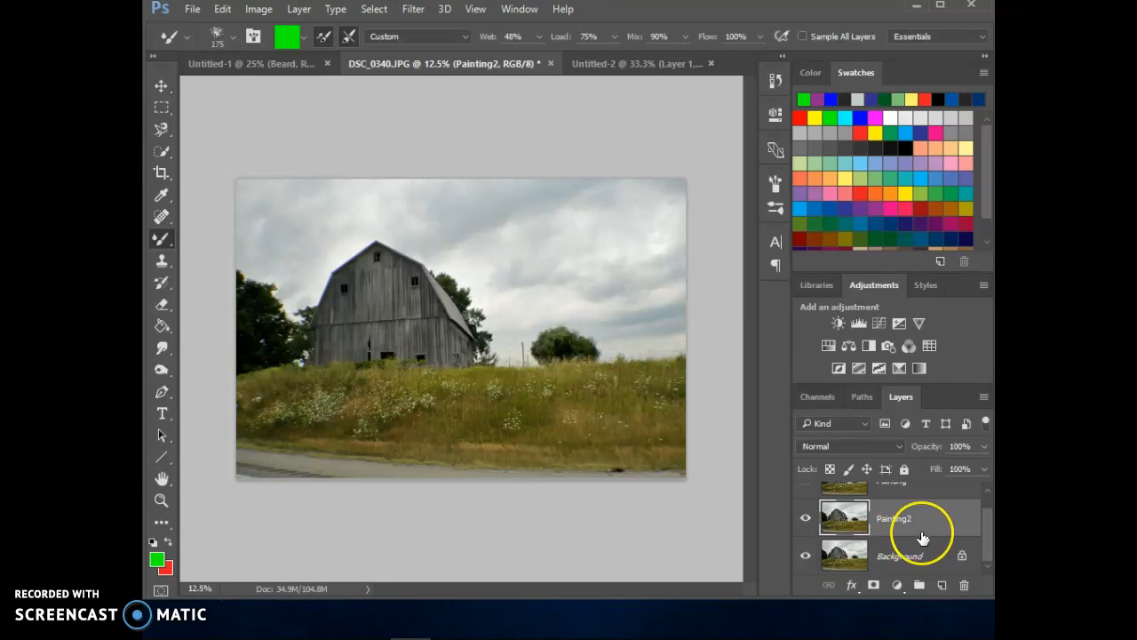
Sample a light gray from the clouds above the barn as the foreground color with the Eyedropper
key(ctrl+plus)
key(ctrl+plus)
key(ctrl+plus)
key(ctrl+plus)
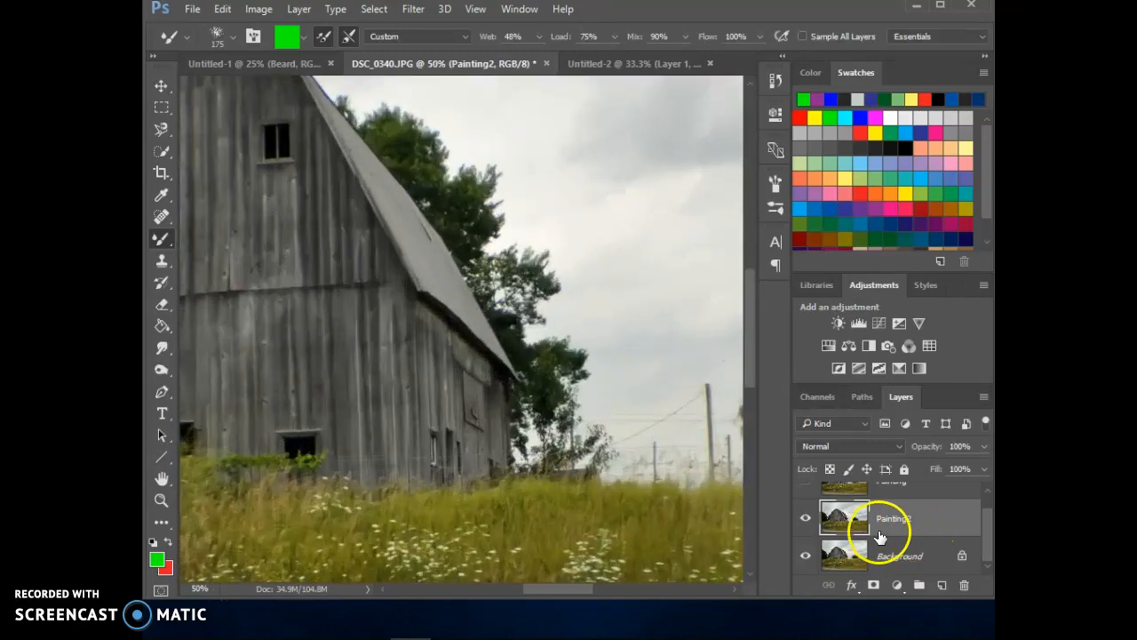
drag(750, 348, 748, 270)
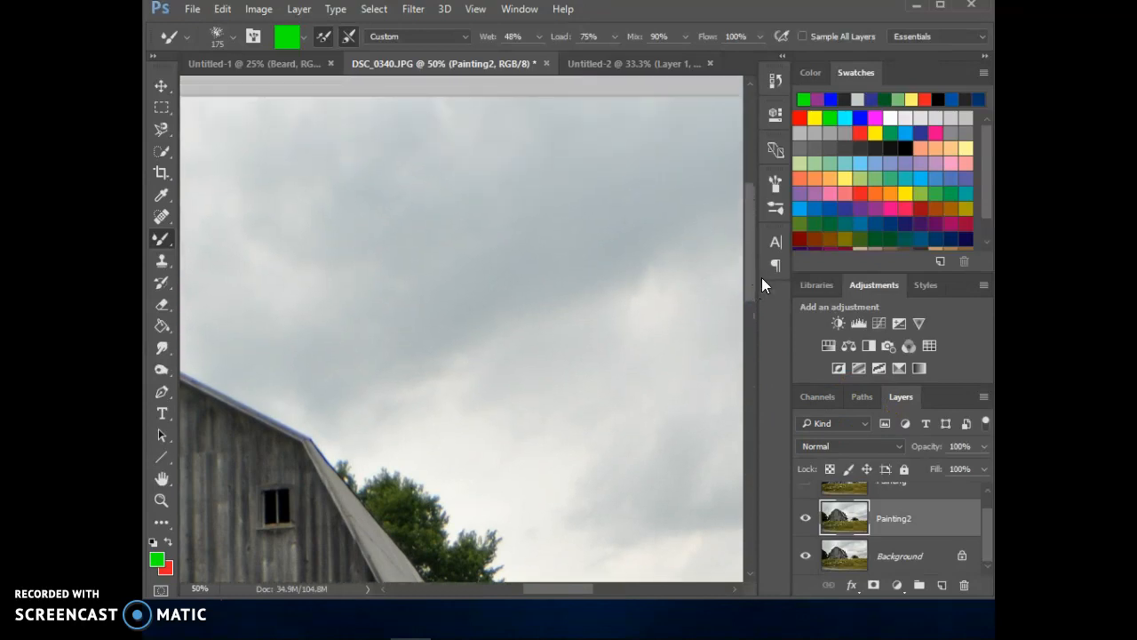
click(165, 191)
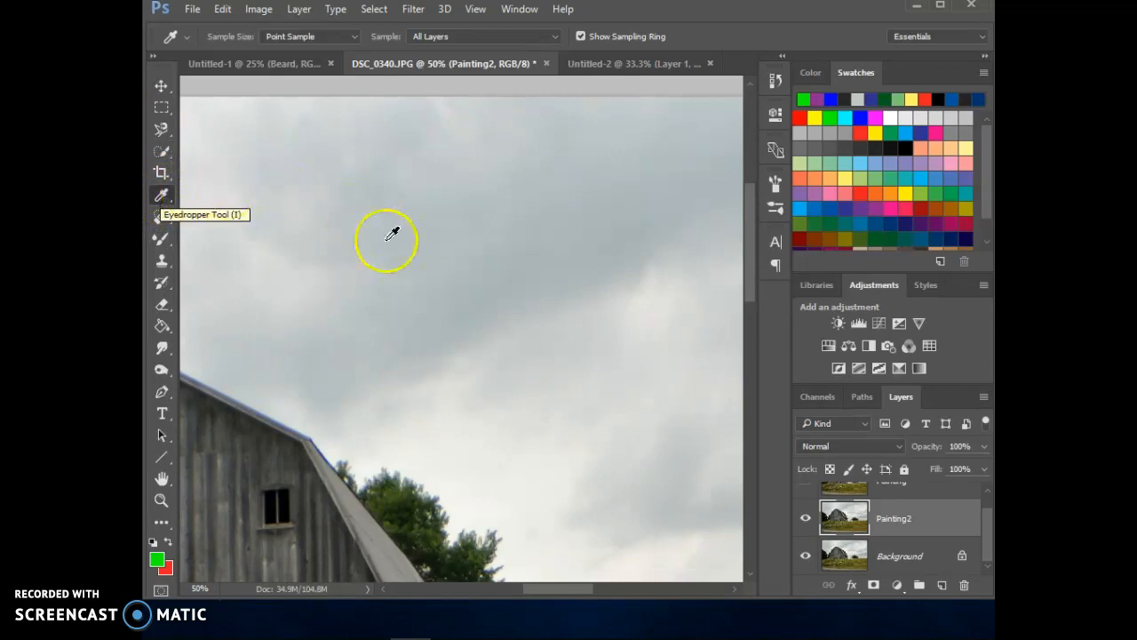
click(492, 349)
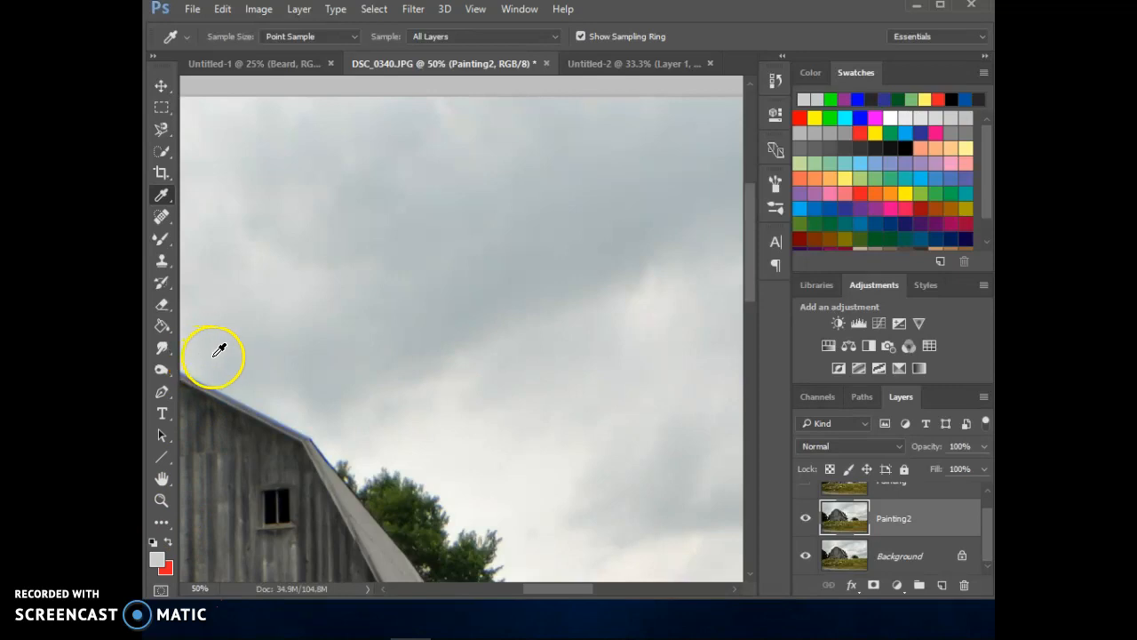
Blend the light and dark clouds above the barn with the Mixer Brush, using the 175 px spatter tip
click(161, 238)
click(230, 37)
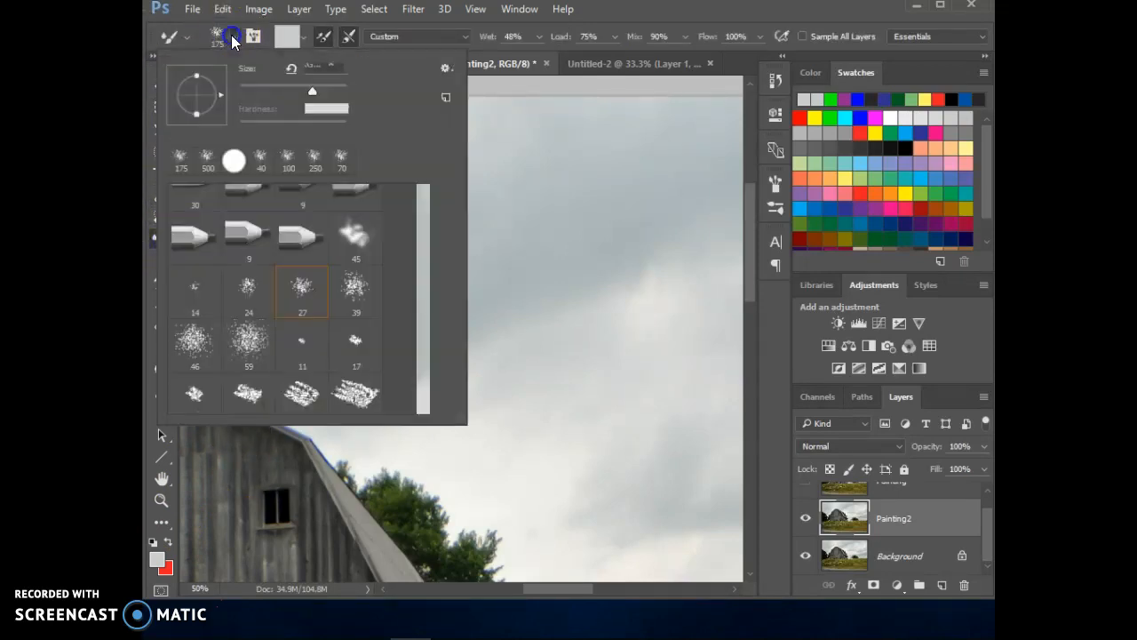
scroll(426, 271, up, 4)
scroll(424, 275, down, 3)
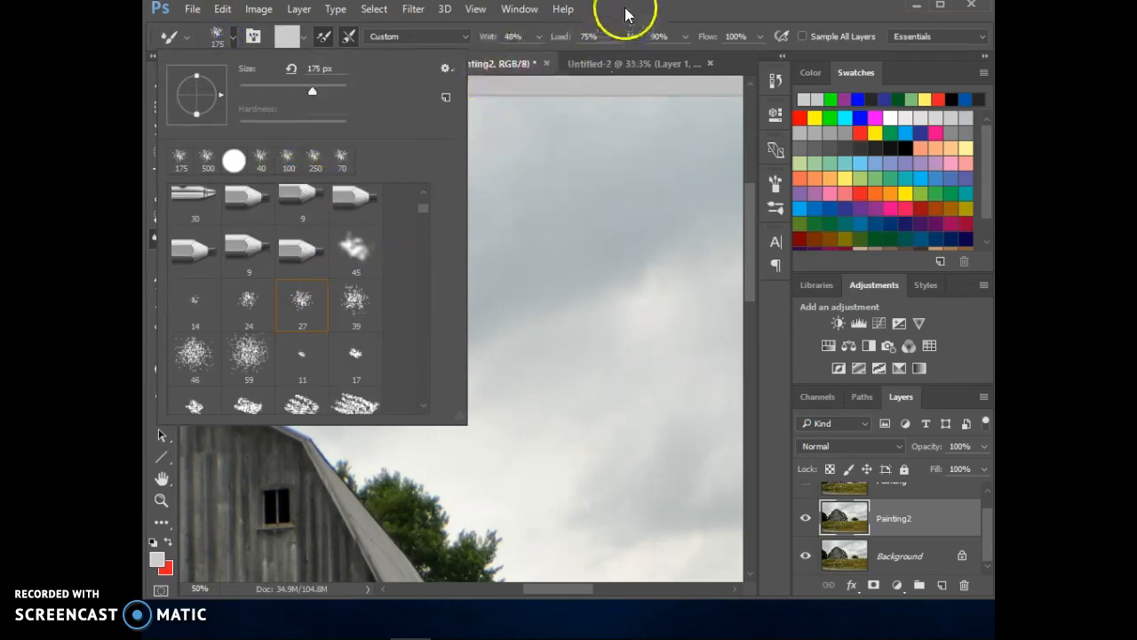
click(625, 14)
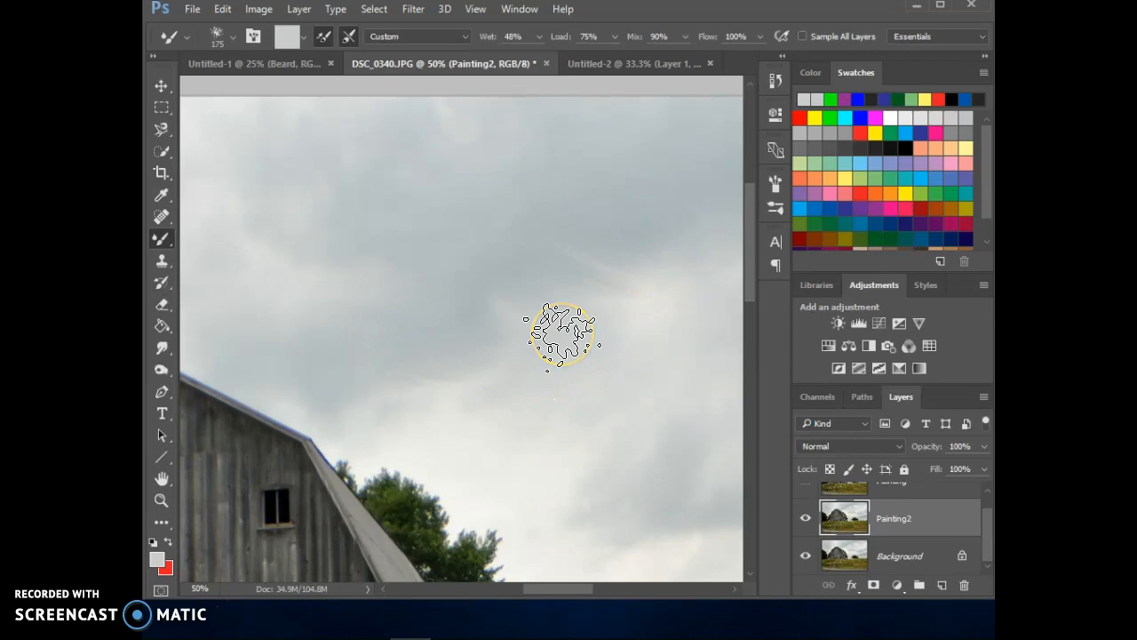
key(ctrl+plus)
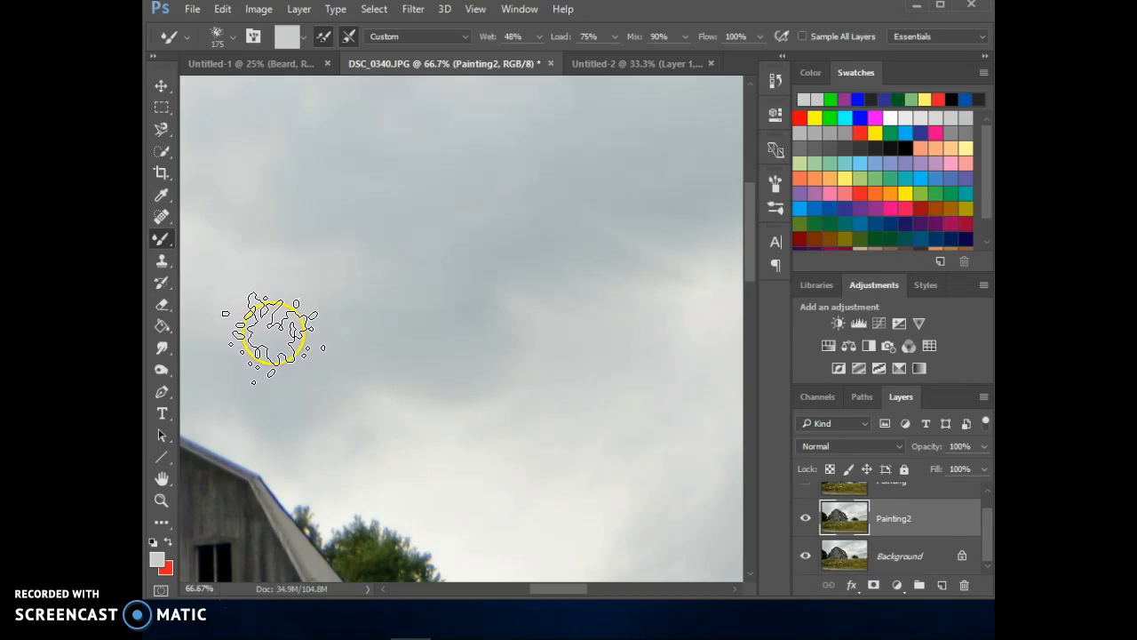
mouse_move(446, 402)
mouse_down()
mouse_move(482, 325)
mouse_move(542, 376)
mouse_move(499, 429)
mouse_up()
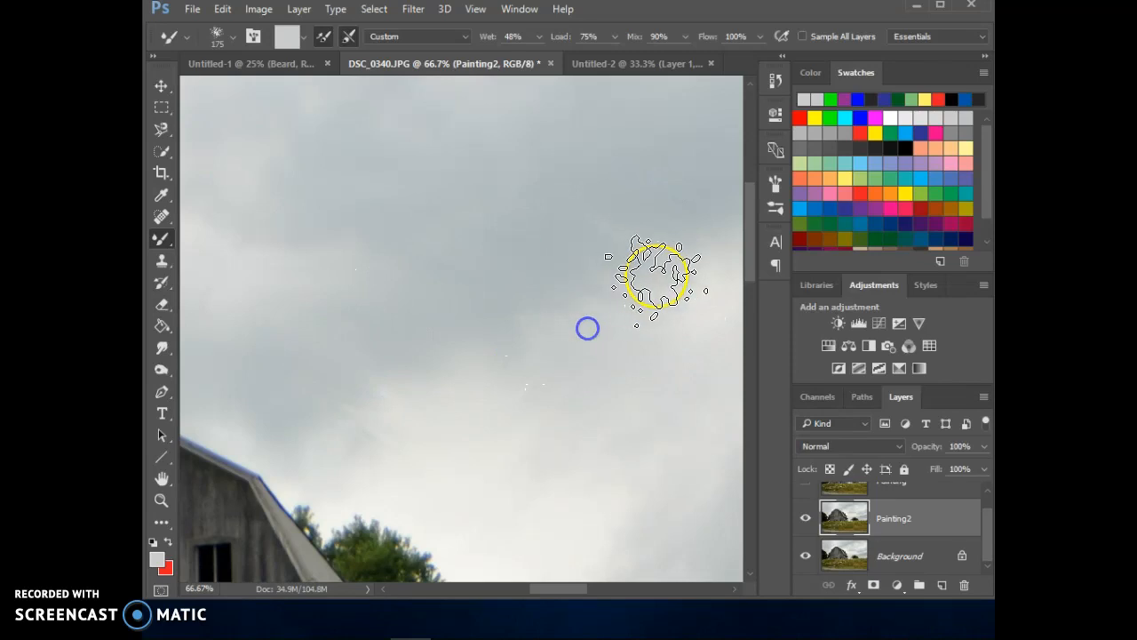
Enlarge the Mixer Brush to 500 px, blend broad areas of the clouds, and compare with the original by hiding and showing Painting2
key(bracketright)
key(bracketright)
key(bracketright)
key(bracketright)
key(bracketright)
mouse_move(460, 272)
mouse_down()
mouse_move(524, 213)
mouse_move(497, 258)
mouse_up()
drag(512, 276, 351, 176)
drag(519, 392, 597, 357)
drag(574, 348, 540, 374)
mouse_move(446, 248)
mouse_down()
mouse_move(500, 357)
mouse_move(624, 266)
mouse_up()
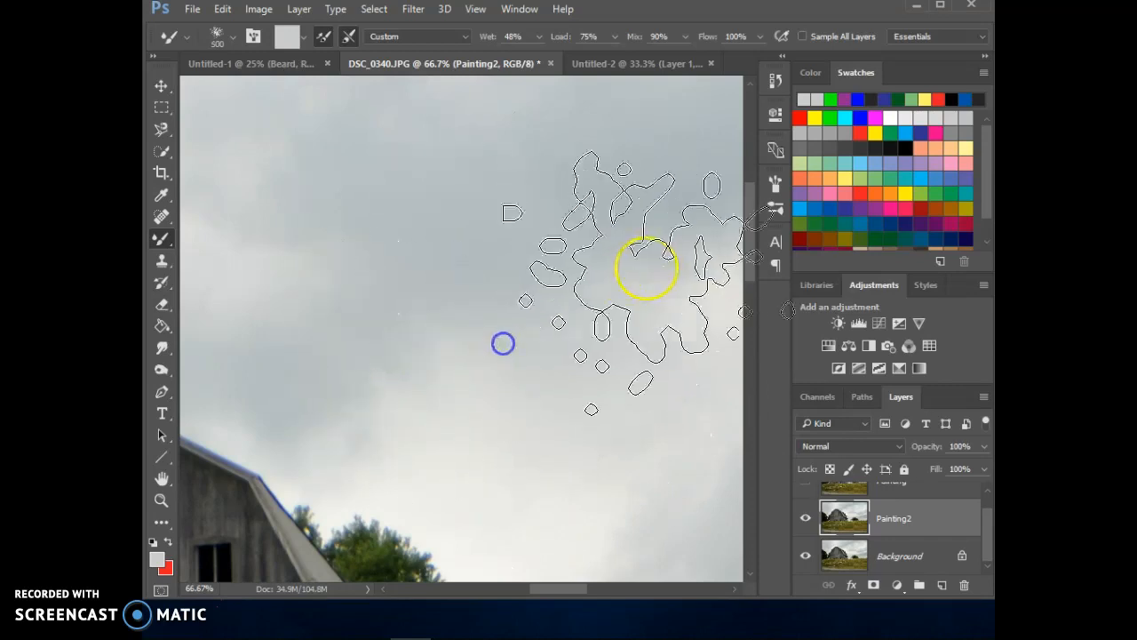
click(805, 522)
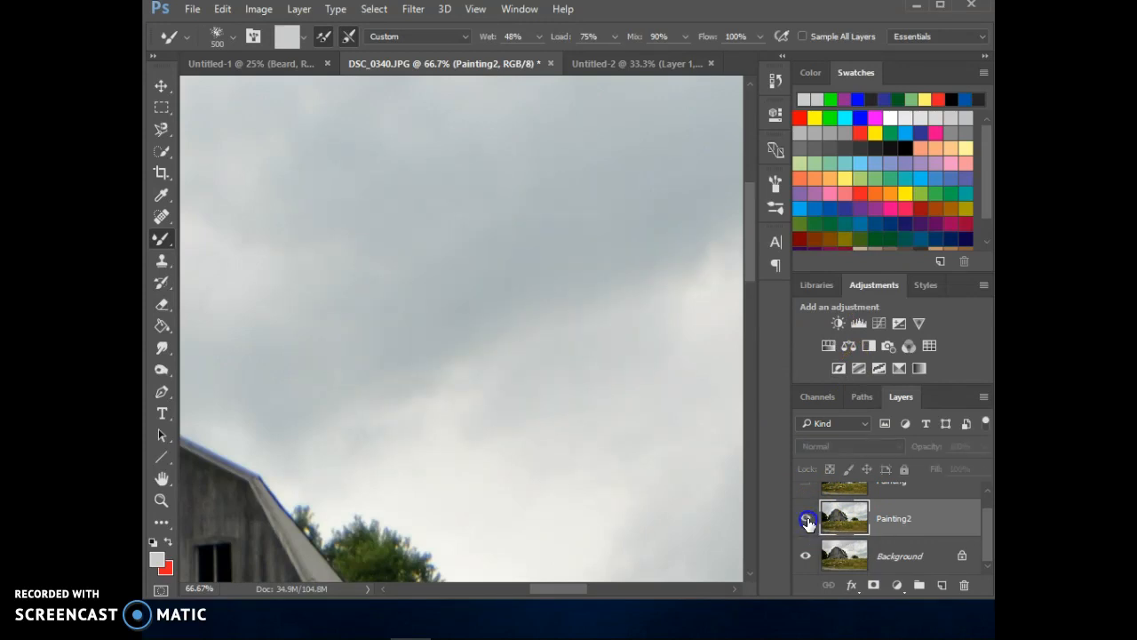
click(806, 520)
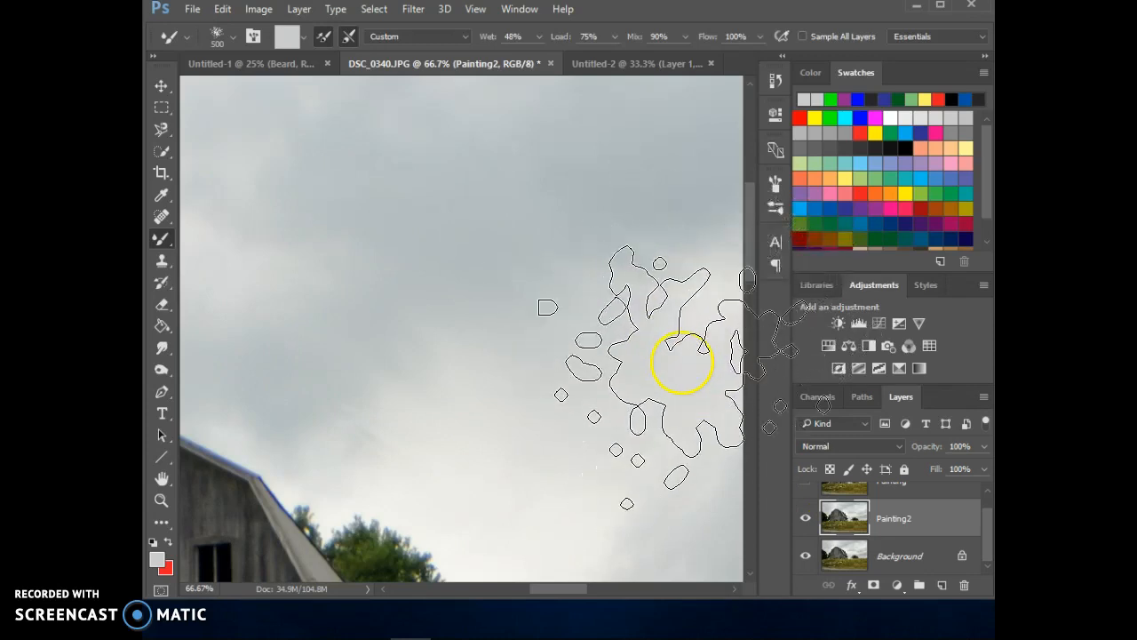
Reduce the Mixer Brush to 100 px and blend the foliage in the left half of the lone tree
key(bracketleft)
key(bracketleft)
key(bracketleft)
key(bracketleft)
key(bracketleft)
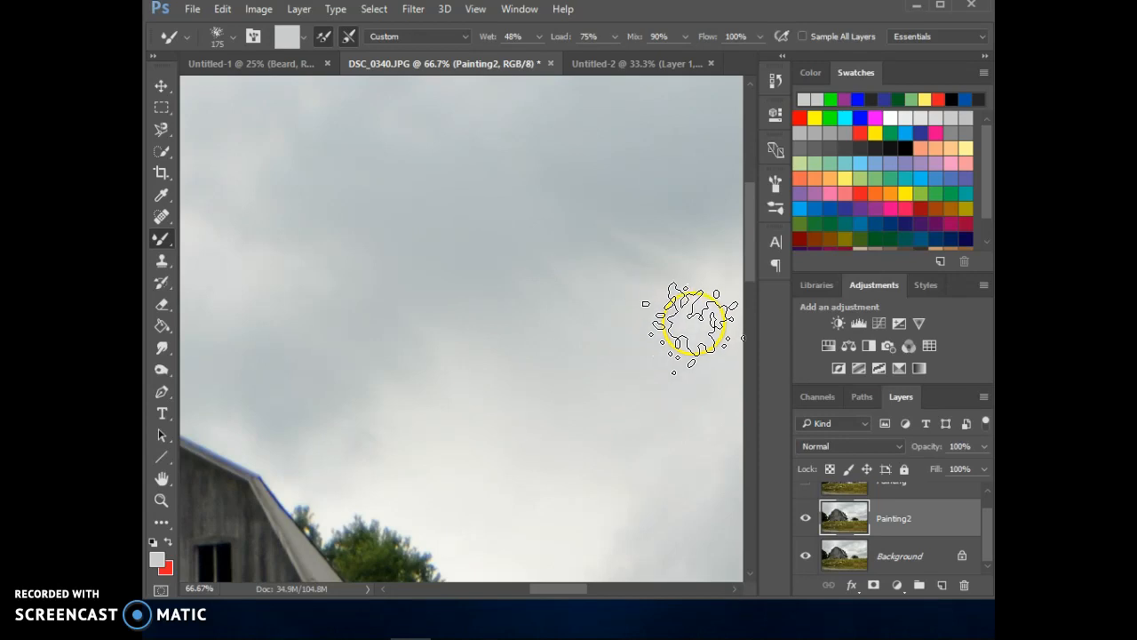
scroll(693, 320, down, 10)
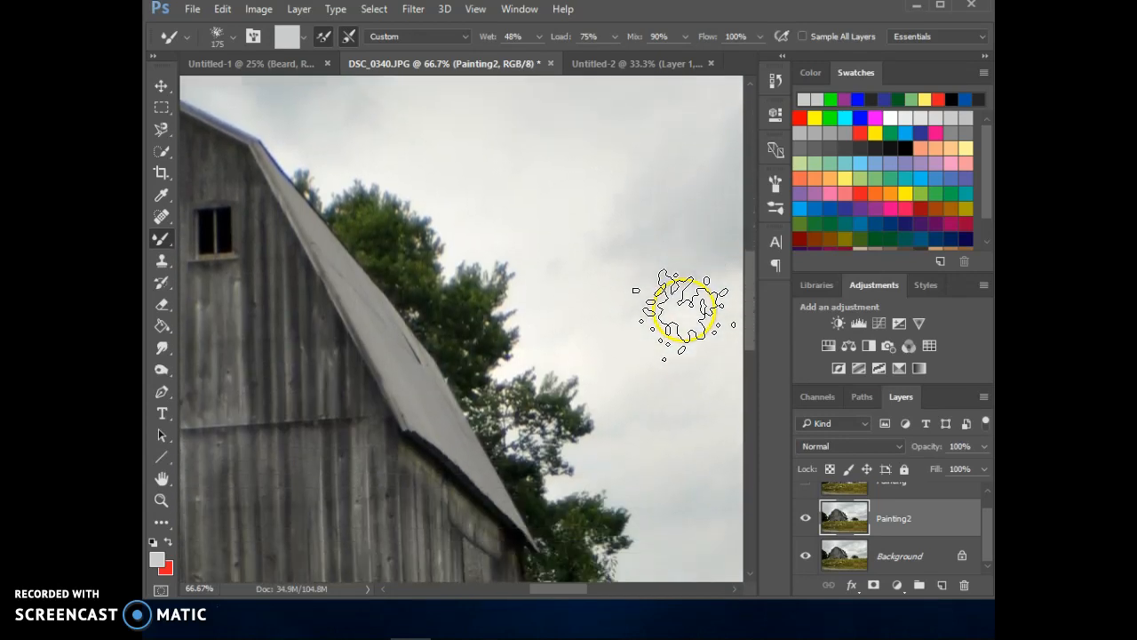
scroll(568, 477, down, 2)
drag(548, 588, 603, 599)
scroll(584, 335, down, 1)
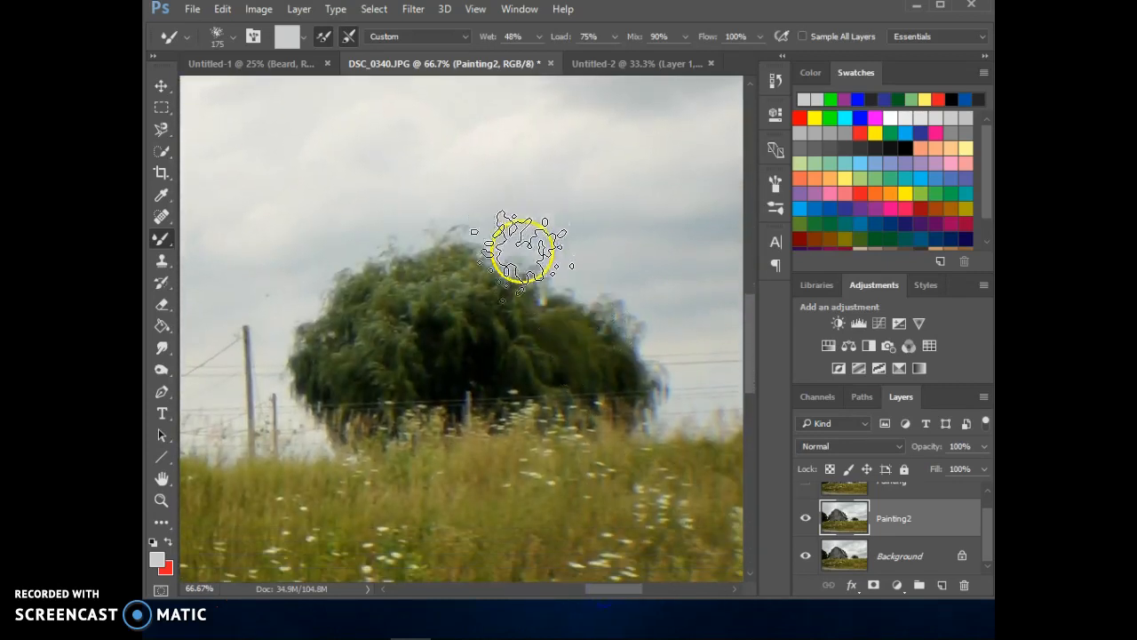
key(bracketleft)
key(bracketleft)
key(bracketleft)
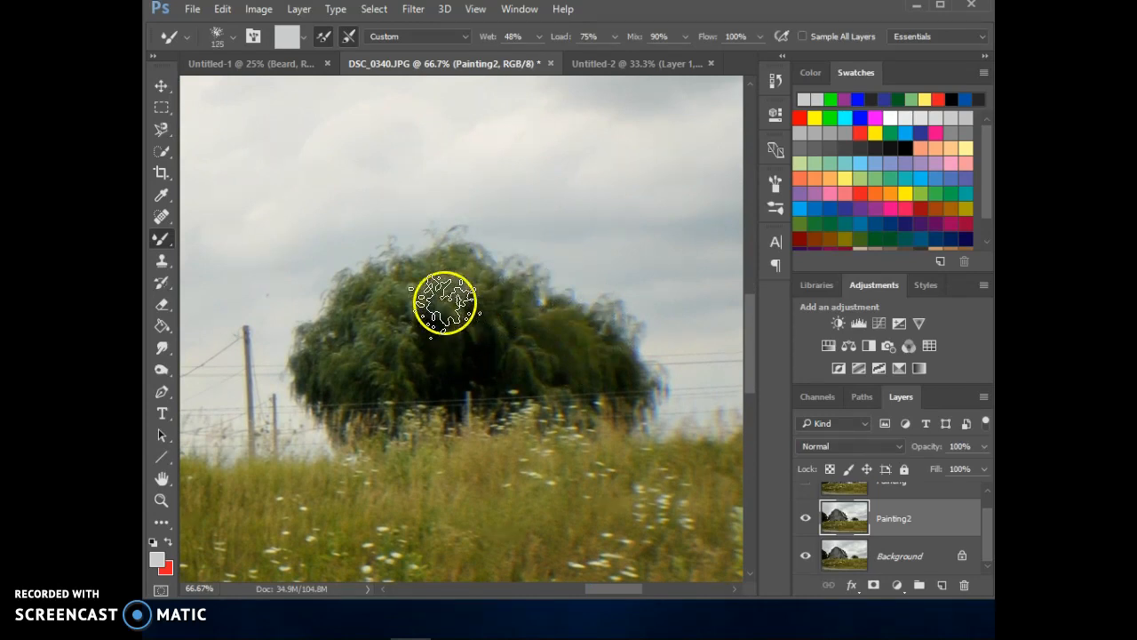
mouse_move(396, 301)
mouse_down()
mouse_move(441, 304)
mouse_move(382, 292)
mouse_move(421, 312)
mouse_move(362, 306)
mouse_move(379, 335)
mouse_move(331, 347)
mouse_move(365, 363)
mouse_move(327, 372)
mouse_move(410, 376)
mouse_move(385, 360)
mouse_move(414, 374)
mouse_move(386, 336)
mouse_move(430, 329)
mouse_move(431, 309)
mouse_move(451, 321)
mouse_move(443, 369)
mouse_move(414, 308)
mouse_move(458, 372)
mouse_move(456, 316)
mouse_move(494, 371)
mouse_move(480, 344)
mouse_move(460, 364)
mouse_up()
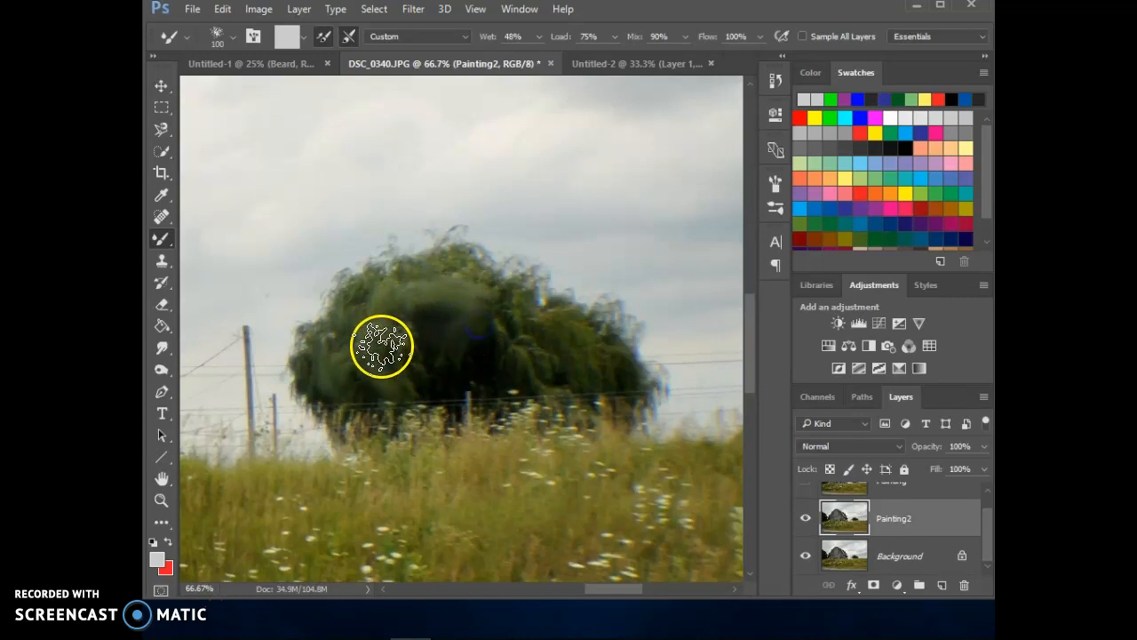
mouse_move(396, 334)
mouse_down()
mouse_move(432, 362)
mouse_move(398, 330)
mouse_move(414, 377)
mouse_move(408, 410)
mouse_up()
drag(416, 356, 424, 362)
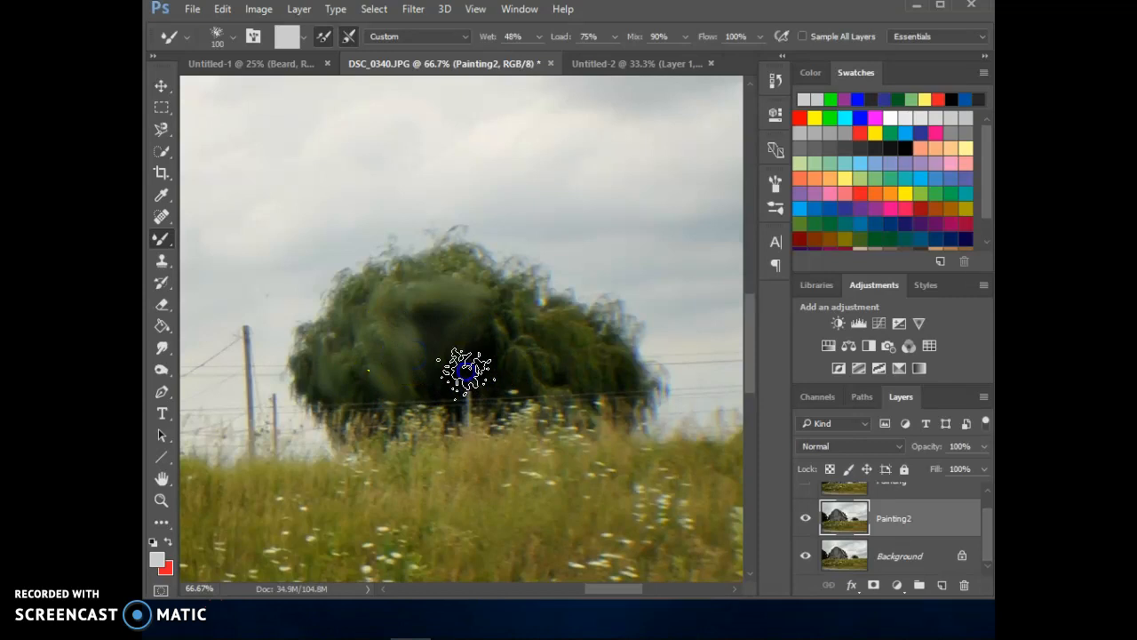
Blend the foliage across the crown and right half of the lone tree with short Mixer Brush strokes
drag(469, 283, 448, 264)
mouse_move(471, 269)
mouse_down()
mouse_move(457, 289)
mouse_move(435, 256)
mouse_up()
drag(470, 252, 488, 290)
drag(490, 272, 509, 304)
drag(513, 257, 528, 332)
mouse_move(519, 269)
mouse_down()
mouse_move(516, 300)
mouse_move(551, 323)
mouse_up()
drag(497, 289, 497, 297)
drag(490, 257, 586, 363)
drag(528, 254, 505, 413)
mouse_move(542, 303)
mouse_down()
mouse_move(578, 367)
mouse_move(590, 343)
mouse_move(585, 379)
mouse_up()
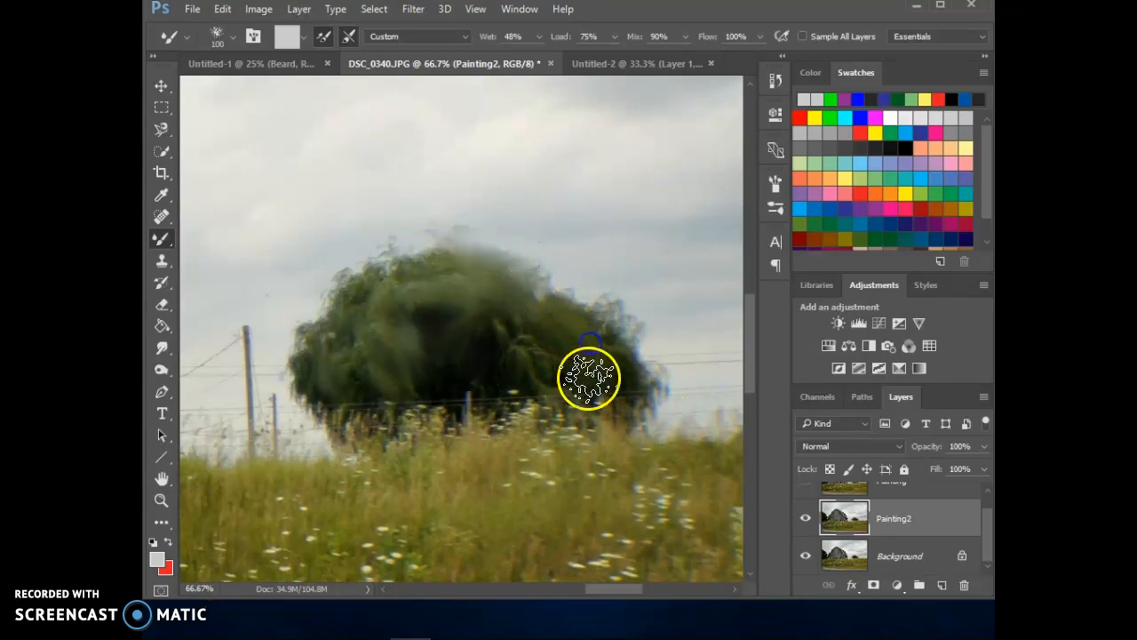
mouse_move(515, 355)
mouse_down()
mouse_move(531, 379)
mouse_move(520, 383)
mouse_up()
mouse_move(522, 331)
mouse_down()
mouse_move(513, 323)
mouse_move(534, 382)
mouse_move(616, 373)
mouse_move(632, 399)
mouse_up()
drag(629, 358, 614, 363)
drag(561, 306, 533, 326)
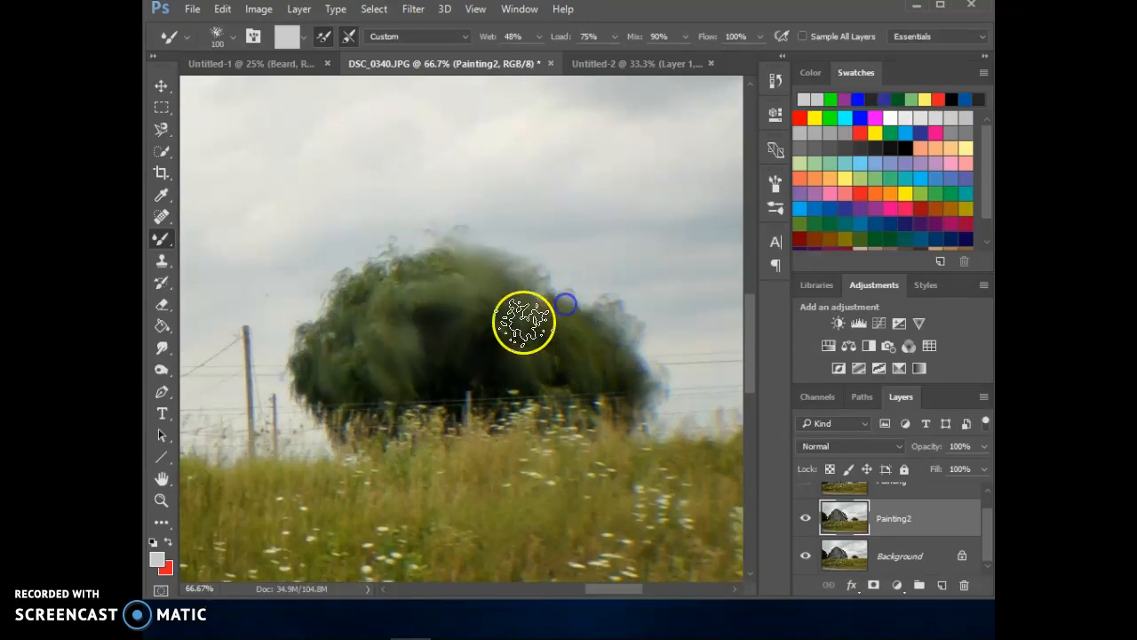
Smooth the tree's remaining foliage and its outline against the sky, comparing with the original by hiding and showing Painting2
drag(342, 322, 369, 329)
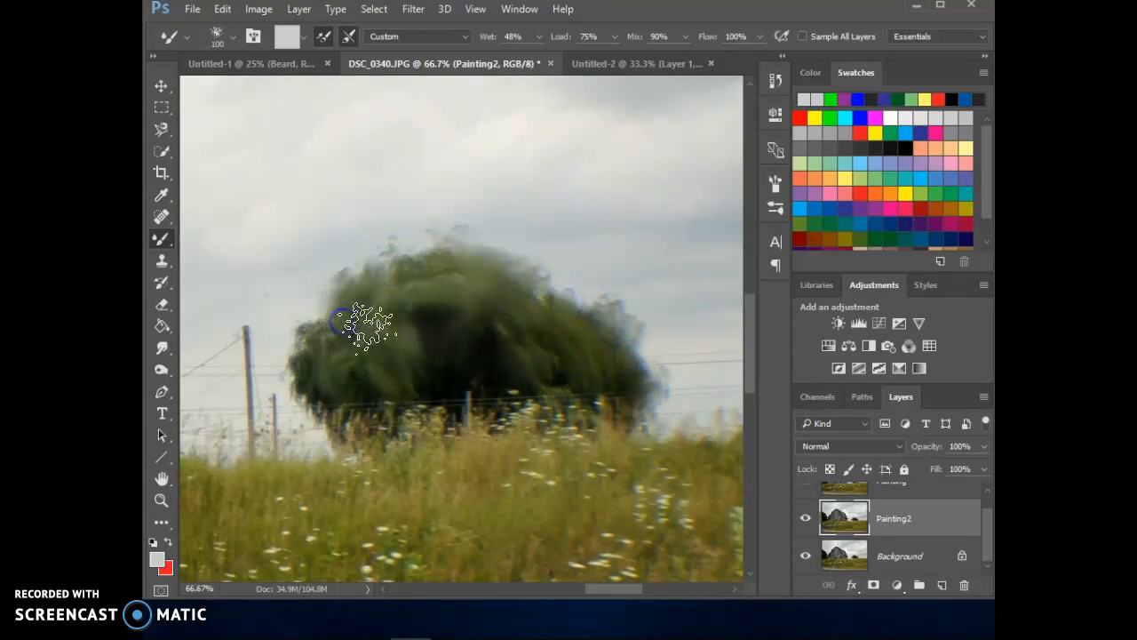
drag(510, 425, 508, 425)
mouse_move(437, 265)
mouse_down()
mouse_move(468, 412)
mouse_move(495, 440)
mouse_up()
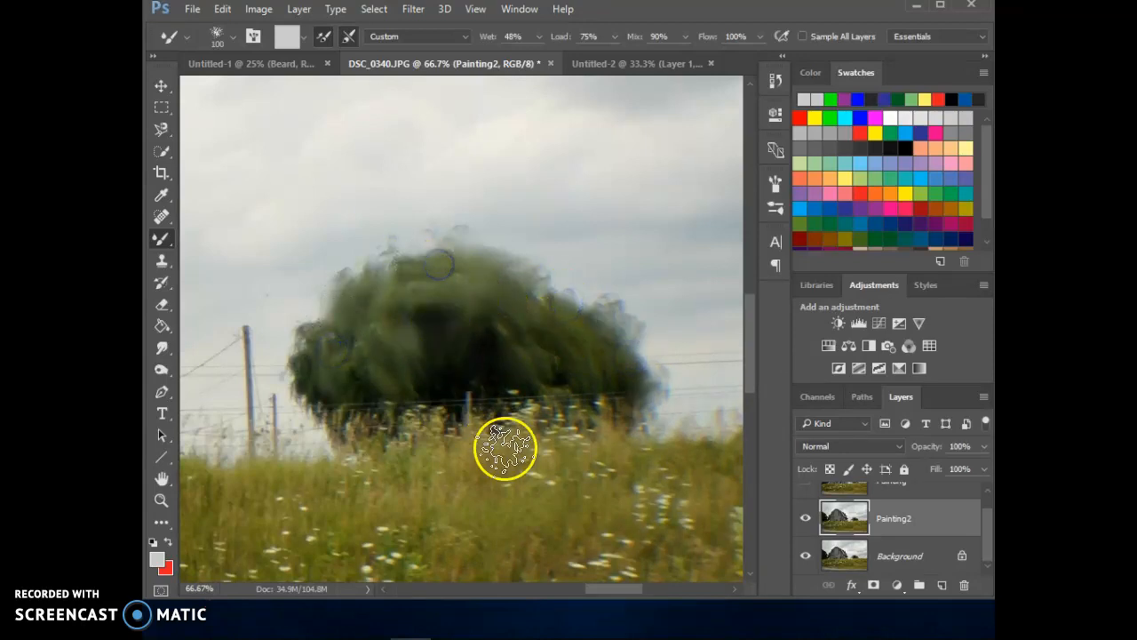
mouse_move(329, 373)
mouse_down()
mouse_move(397, 356)
mouse_move(422, 326)
mouse_move(370, 321)
mouse_move(318, 343)
mouse_move(383, 388)
mouse_move(345, 381)
mouse_move(423, 403)
mouse_move(473, 398)
mouse_move(423, 297)
mouse_move(366, 256)
mouse_move(427, 271)
mouse_move(444, 294)
mouse_up()
mouse_move(391, 247)
mouse_down()
mouse_move(489, 221)
mouse_move(435, 219)
mouse_move(493, 236)
mouse_move(474, 223)
mouse_move(524, 230)
mouse_move(591, 260)
mouse_move(543, 259)
mouse_move(621, 265)
mouse_move(612, 299)
mouse_move(644, 289)
mouse_move(607, 292)
mouse_move(655, 331)
mouse_move(685, 337)
mouse_move(633, 313)
mouse_move(681, 314)
mouse_up()
drag(612, 307, 653, 290)
mouse_move(335, 278)
mouse_down()
mouse_move(416, 318)
mouse_move(365, 344)
mouse_up()
mouse_move(733, 636)
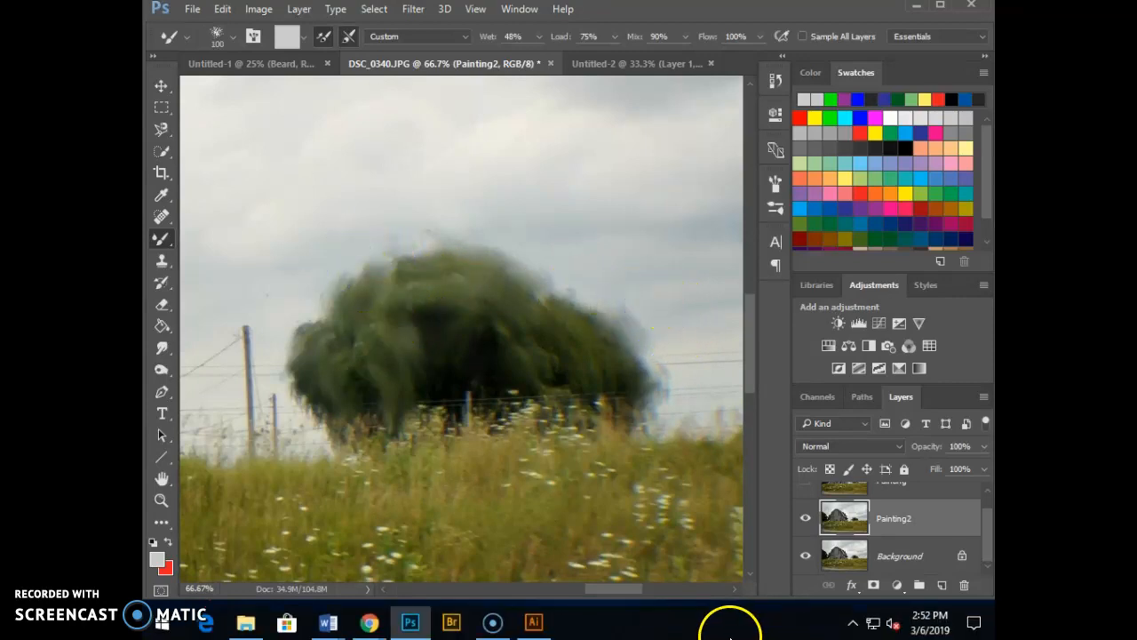
click(806, 521)
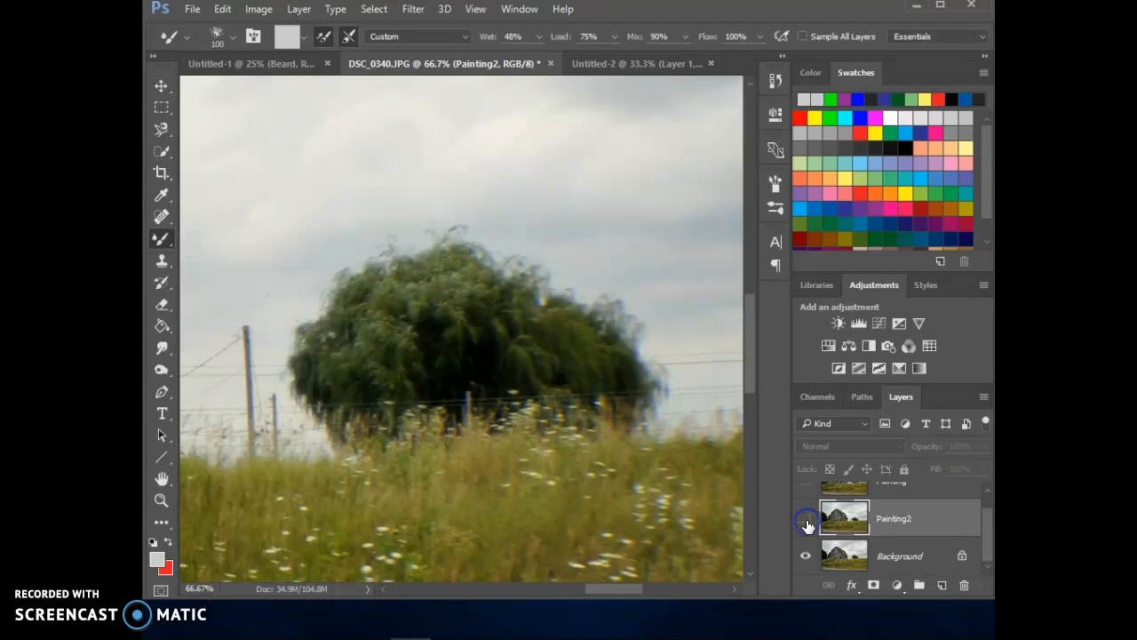
click(805, 520)
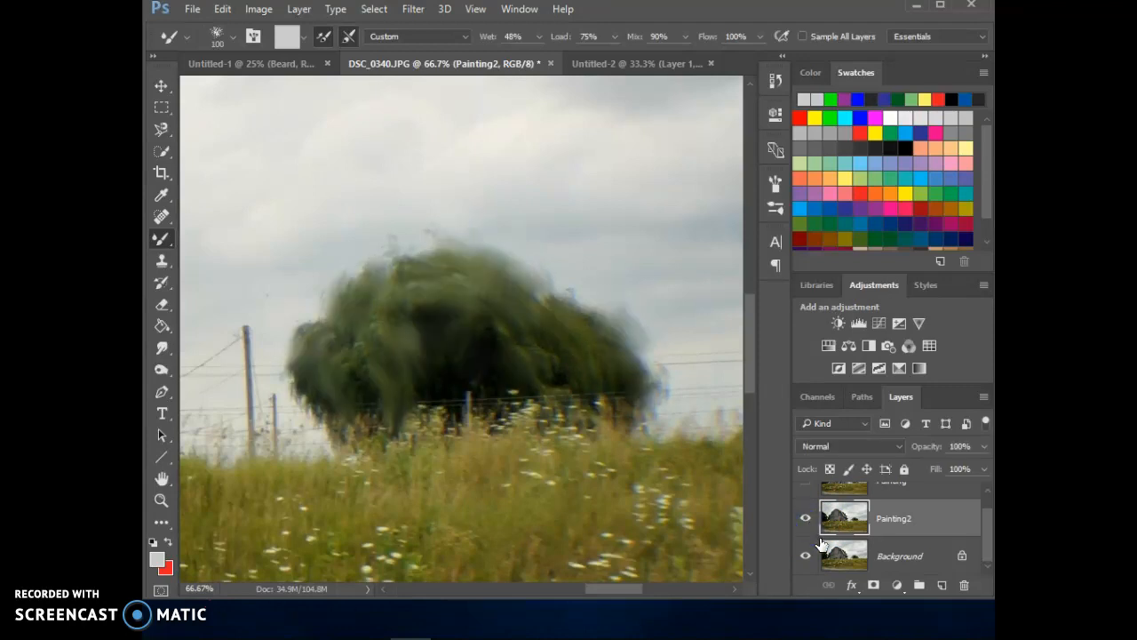
mouse_move(430, 375)
mouse_down()
mouse_move(397, 359)
mouse_move(464, 331)
mouse_up()
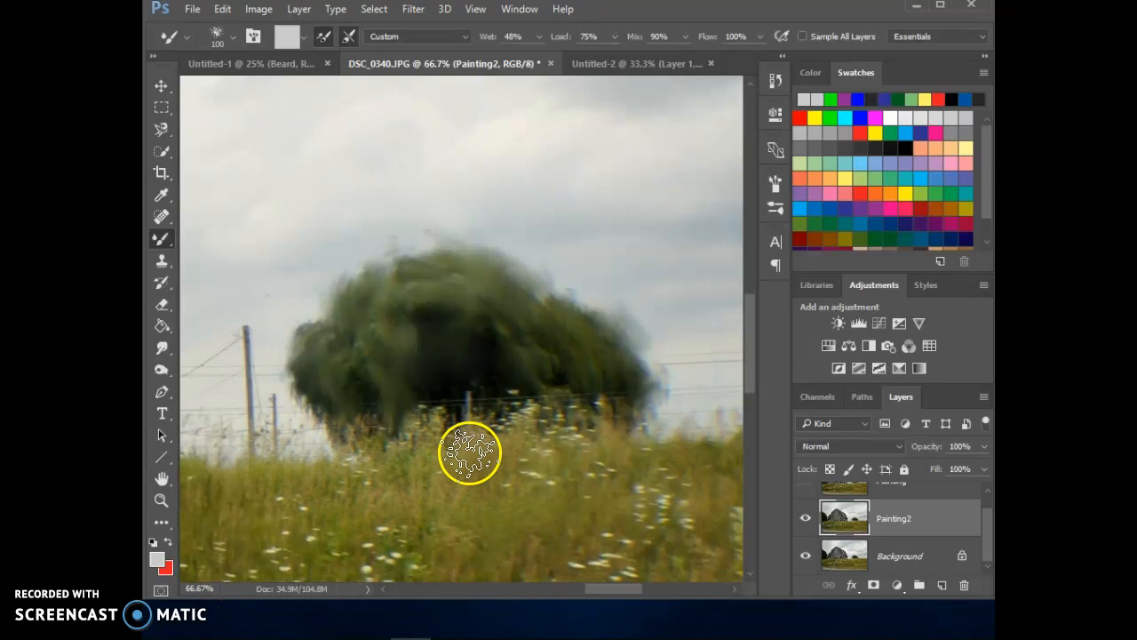
Blend the grass just above the roadside edge with short upward Mixer Brush strokes
scroll(445, 534, down, 2)
scroll(445, 533, down, 3)
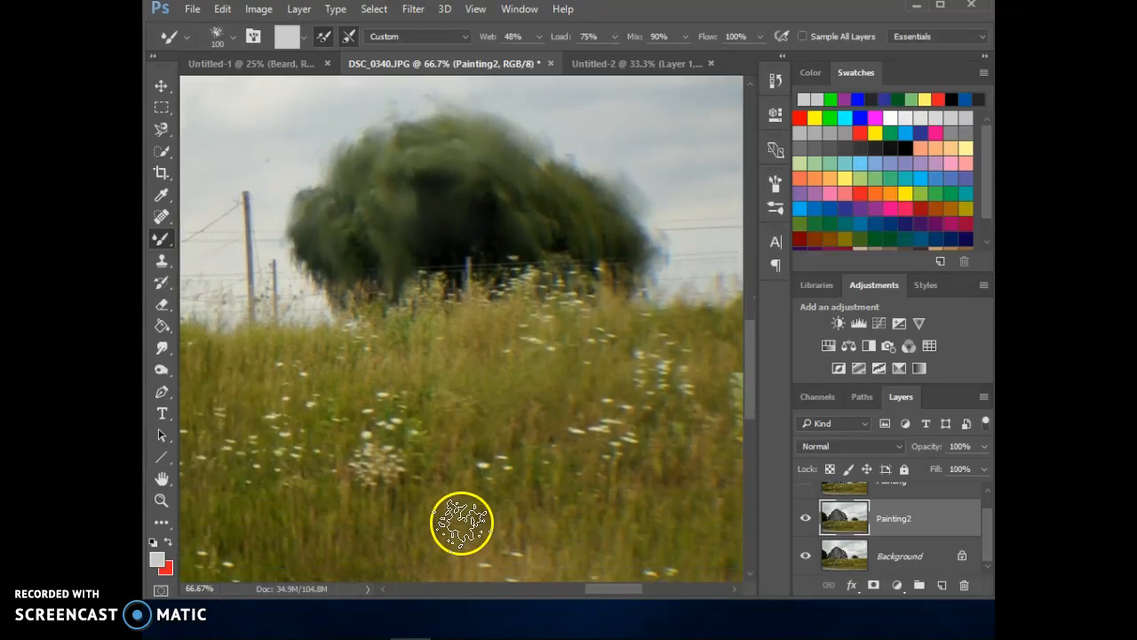
scroll(452, 528, down, 2)
scroll(464, 520, down, 4)
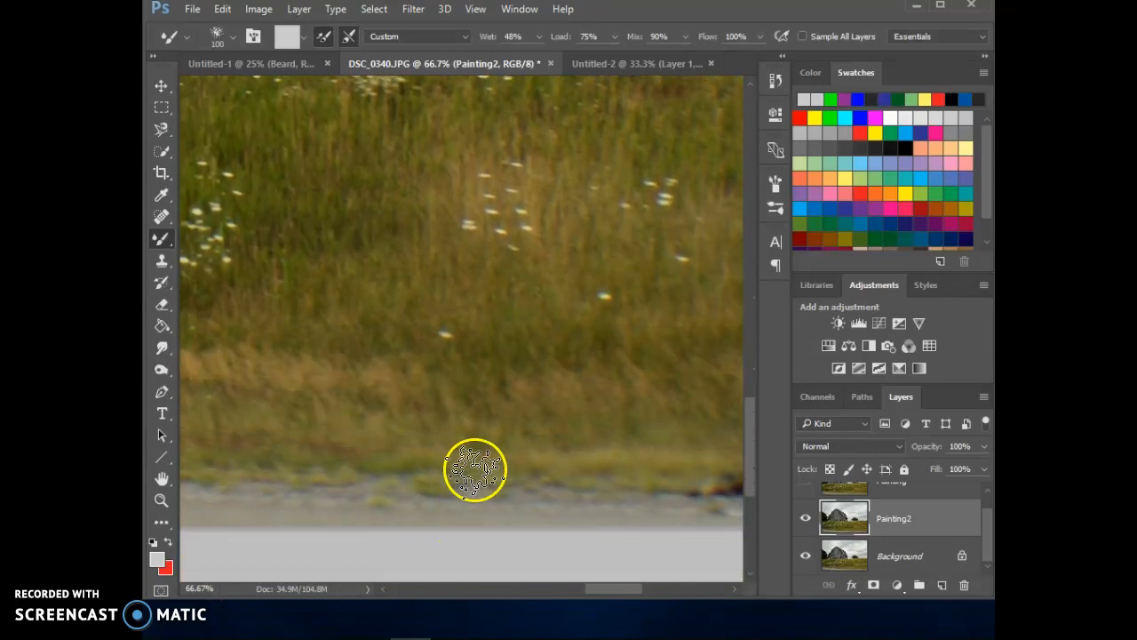
drag(471, 458, 477, 350)
drag(504, 444, 512, 403)
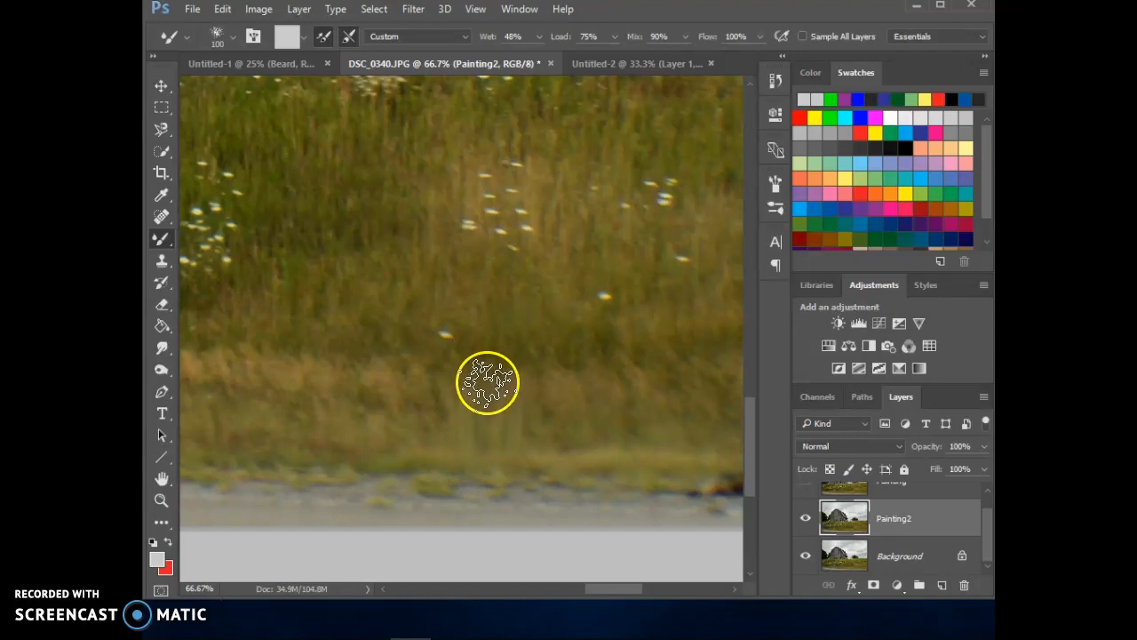
drag(474, 388, 477, 338)
drag(521, 376, 528, 324)
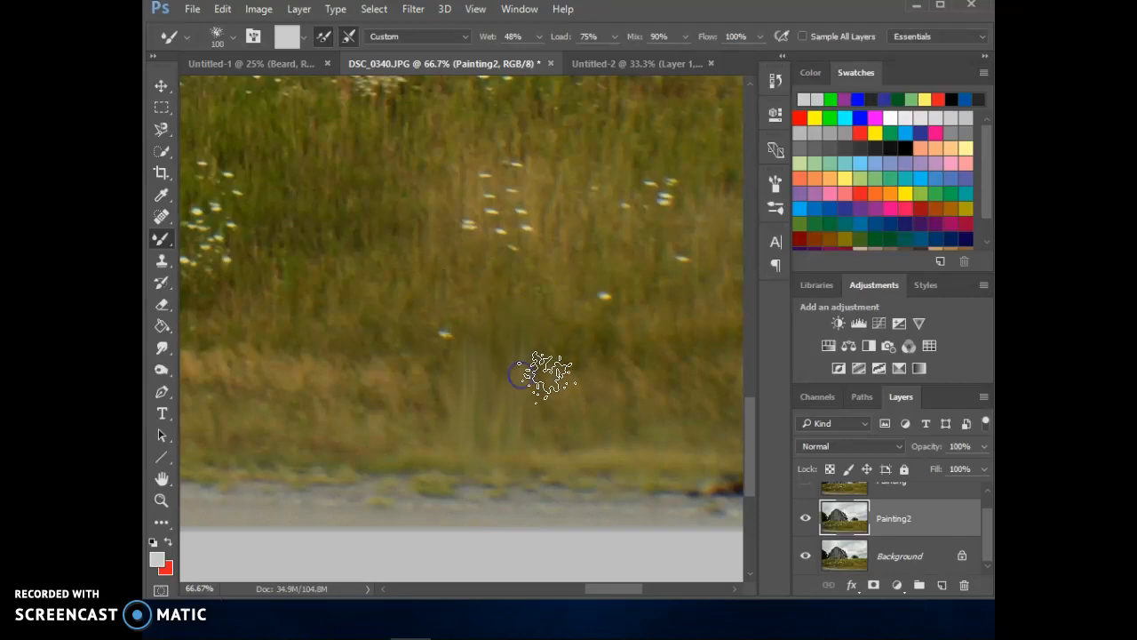
mouse_move(524, 395)
mouse_down()
mouse_move(520, 406)
mouse_move(481, 398)
mouse_up()
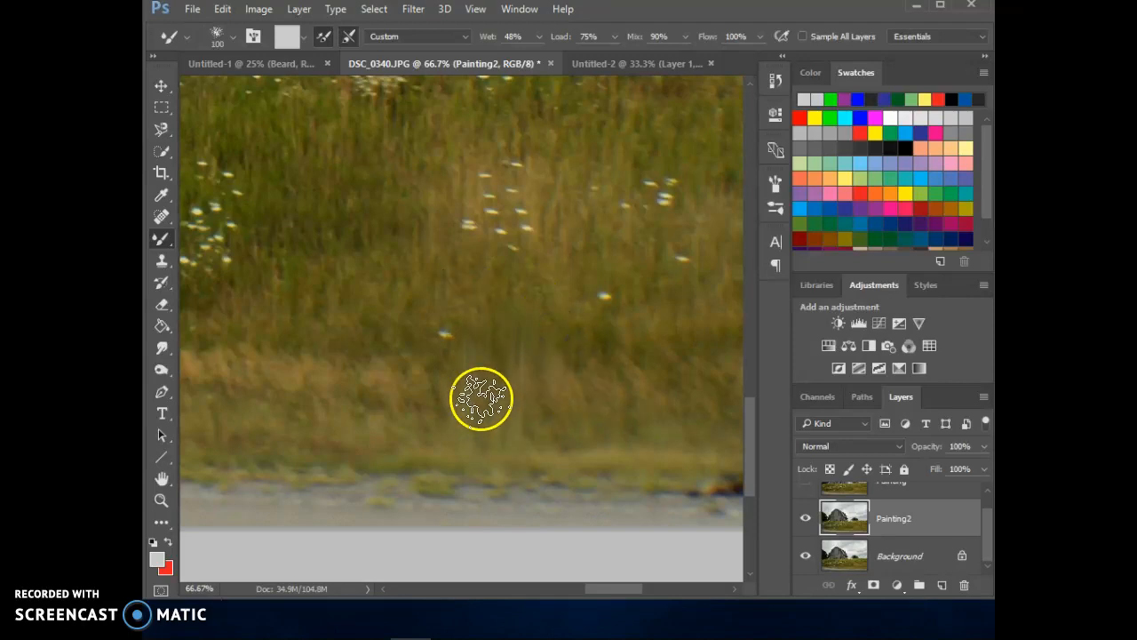
scroll(511, 427, up, 6)
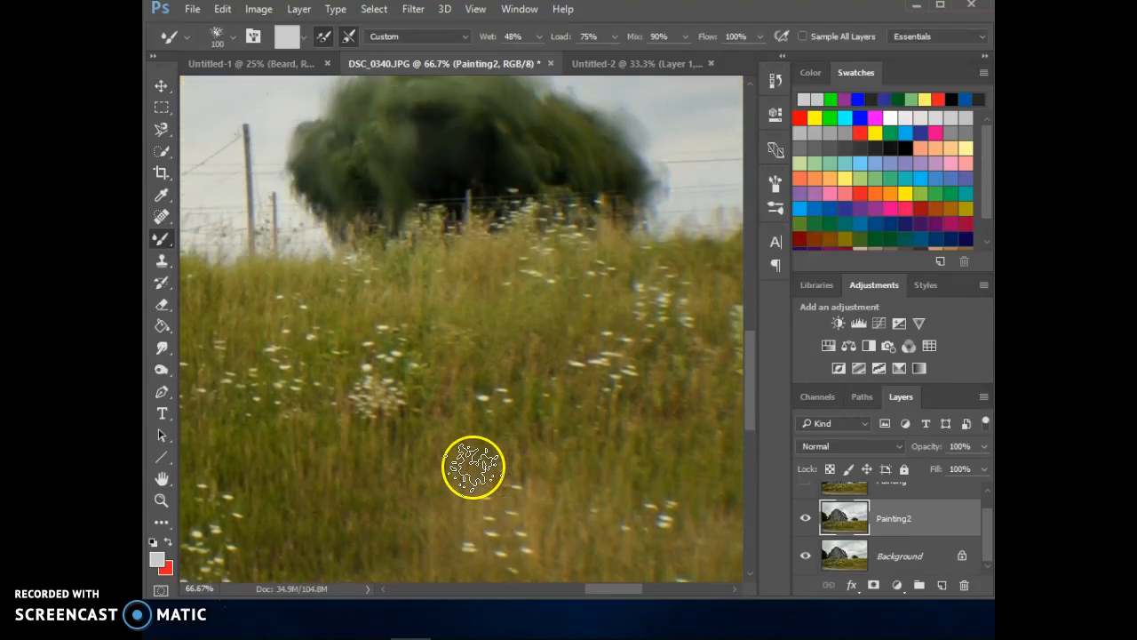
Blend the grass and wildflowers directly below the lone tree with short Mixer Brush strokes on Painting2
scroll(474, 467, up, 1)
drag(416, 287, 414, 231)
drag(449, 269, 446, 361)
drag(417, 312, 419, 278)
drag(465, 338, 480, 307)
drag(463, 253, 493, 280)
drag(495, 254, 491, 246)
mouse_move(439, 239)
mouse_down()
mouse_move(441, 249)
mouse_move(381, 275)
mouse_move(391, 296)
mouse_up()
drag(462, 343, 465, 325)
mouse_move(521, 301)
mouse_down()
mouse_move(530, 282)
mouse_move(544, 286)
mouse_up()
drag(566, 246, 555, 269)
drag(549, 217, 531, 238)
drag(571, 272, 615, 294)
drag(542, 294, 536, 287)
Blend the grass farther down the slope beneath the lone tree with upward Mixer Brush strokes
drag(597, 365, 591, 342)
drag(545, 384, 542, 351)
mouse_move(510, 401)
mouse_down()
mouse_move(507, 351)
mouse_move(439, 364)
mouse_up()
drag(414, 402, 392, 334)
drag(381, 376, 368, 321)
drag(379, 421, 378, 390)
mouse_move(451, 438)
mouse_down()
mouse_move(510, 430)
mouse_move(518, 403)
mouse_move(555, 419)
mouse_move(567, 369)
mouse_up()
drag(578, 411, 601, 366)
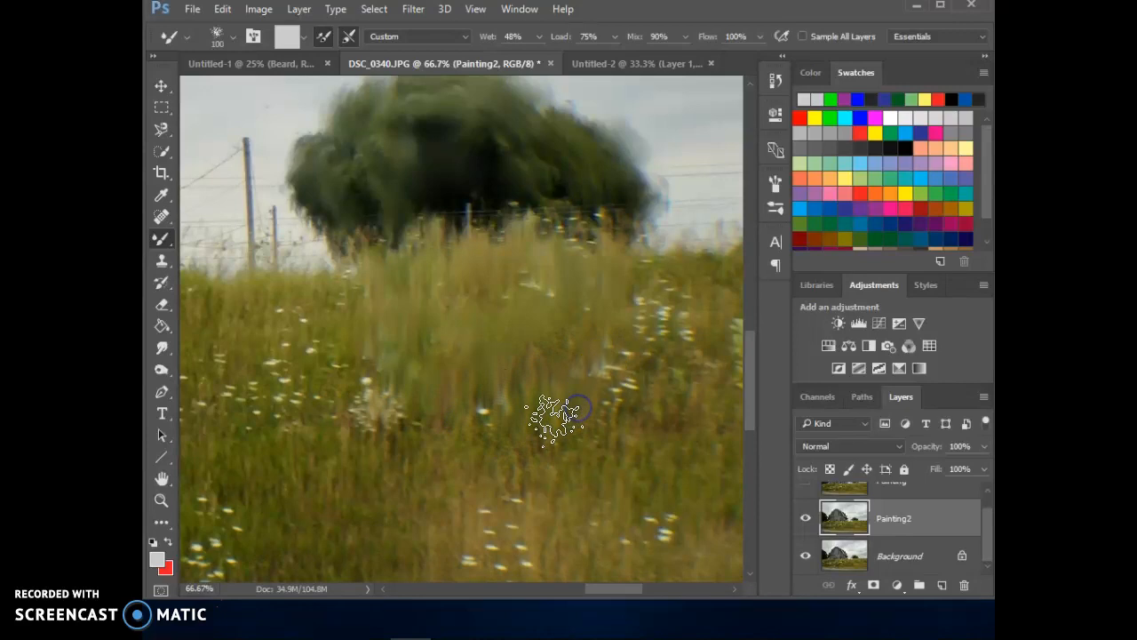
drag(558, 430, 577, 447)
Enlarge the Mixer Brush and blend the wider patch of grass lower on the slope
key(bracketright)
key(bracketright)
key(bracketright)
key(bracketright)
click(487, 480)
mouse_move(487, 480)
mouse_down()
mouse_move(453, 489)
mouse_move(445, 448)
mouse_move(404, 471)
mouse_move(464, 452)
mouse_move(531, 464)
mouse_move(534, 427)
mouse_move(629, 452)
mouse_move(645, 404)
mouse_move(644, 337)
mouse_move(679, 400)
mouse_move(636, 453)
mouse_move(638, 495)
mouse_move(562, 522)
mouse_move(552, 499)
mouse_move(432, 533)
mouse_move(410, 490)
mouse_move(422, 525)
mouse_move(385, 515)
mouse_move(413, 526)
mouse_move(414, 500)
mouse_move(597, 511)
mouse_move(610, 486)
mouse_up()
Enlarge the Mixer Brush to 400 px and compare the blended grass with the original by hiding and showing Painting2
key(bracketright)
key(bracketright)
key(bracketright)
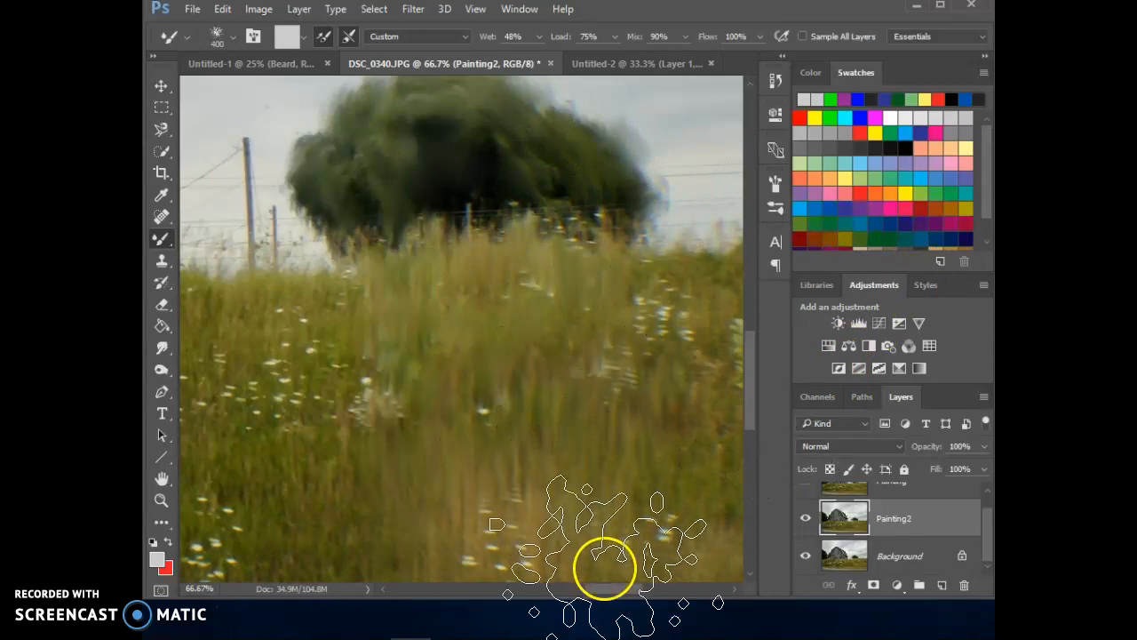
click(806, 519)
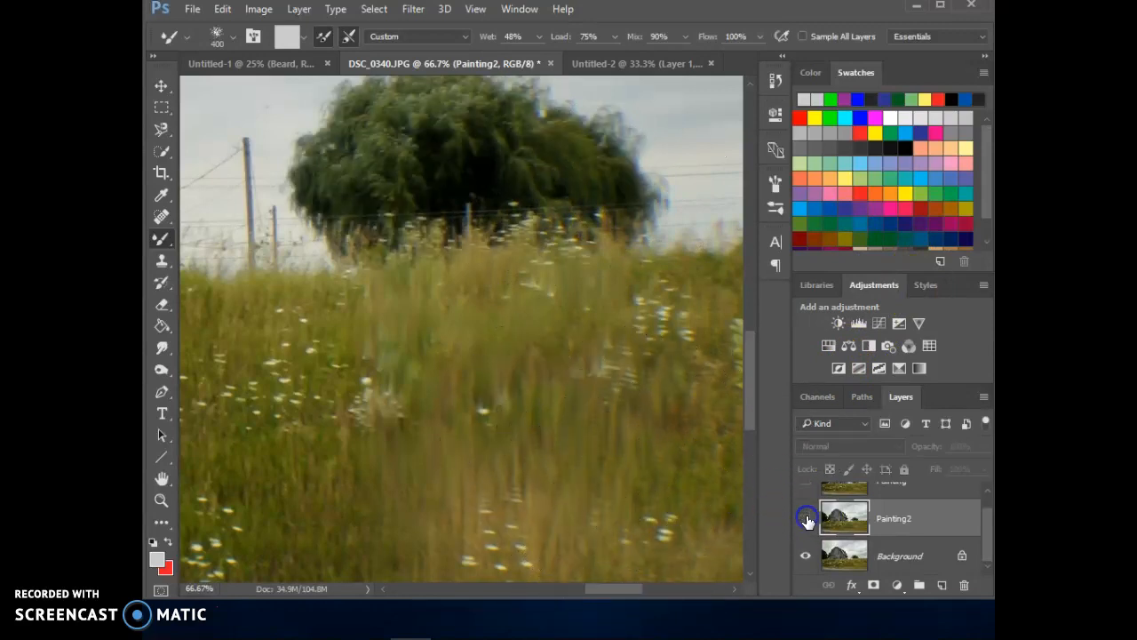
click(805, 519)
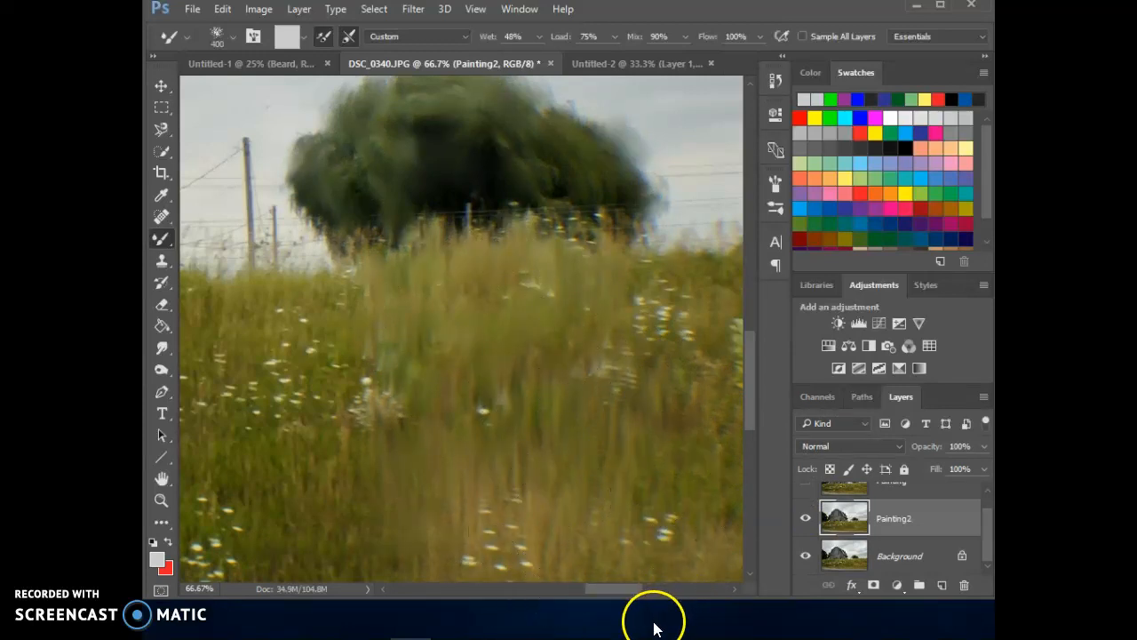
Reduce the Mixer Brush to 60 px and blend the barn's left boards below the horizontal seam with short vertical strokes
mouse_move(615, 588)
mouse_down()
mouse_move(489, 592)
mouse_move(499, 589)
mouse_up()
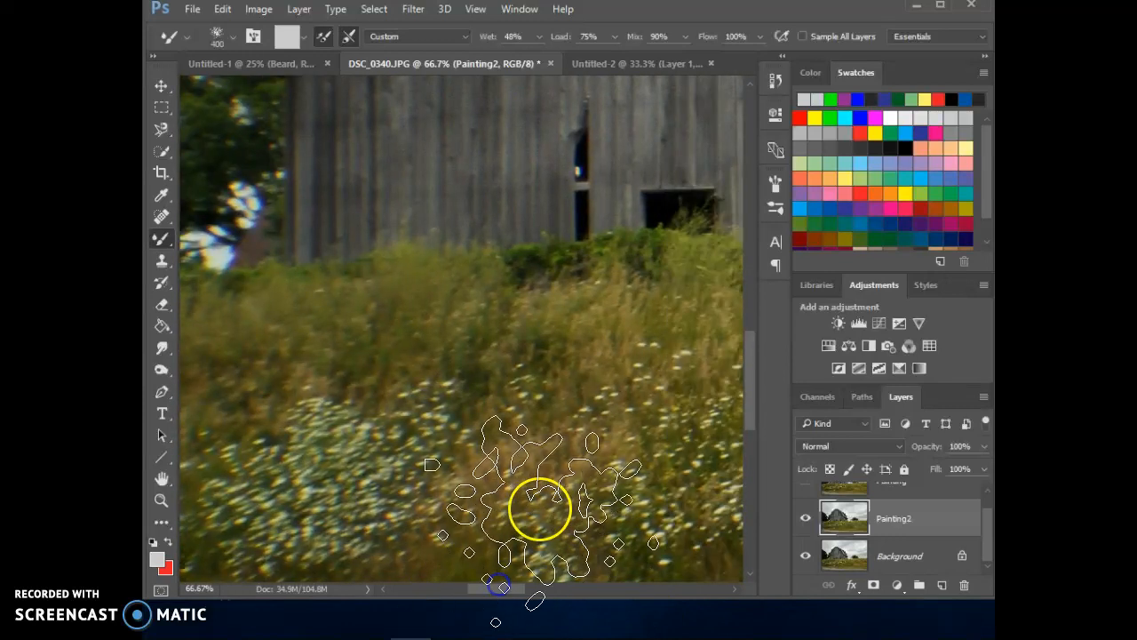
drag(749, 393, 754, 325)
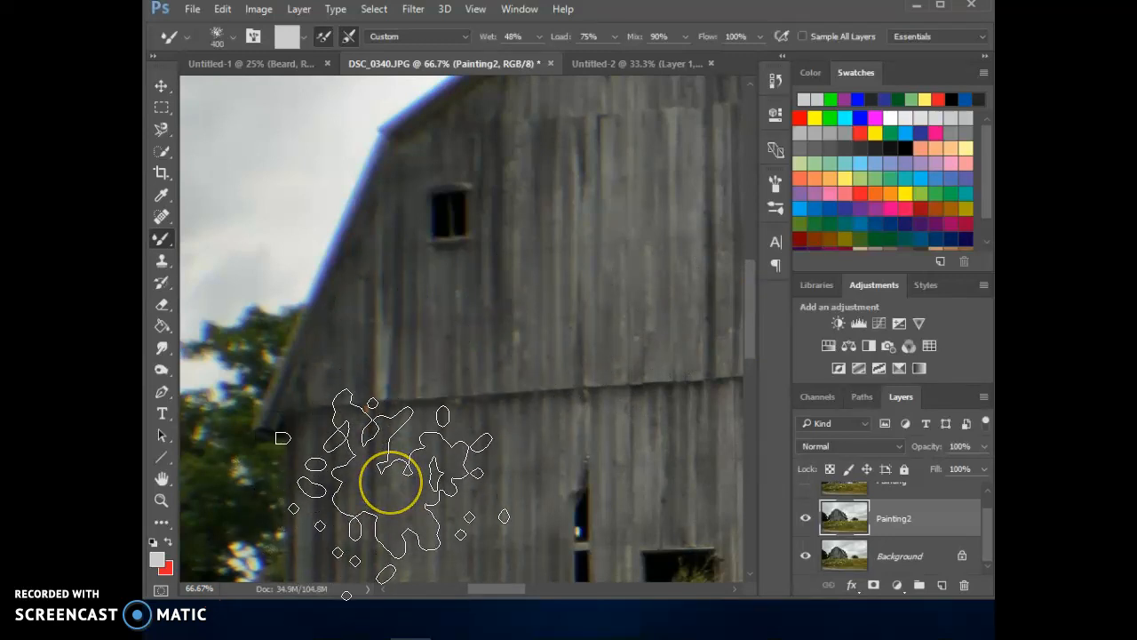
key(bracketleft)
key(bracketleft)
key(bracketleft)
key(bracketleft)
key(bracketleft)
key(bracketleft)
key(bracketleft)
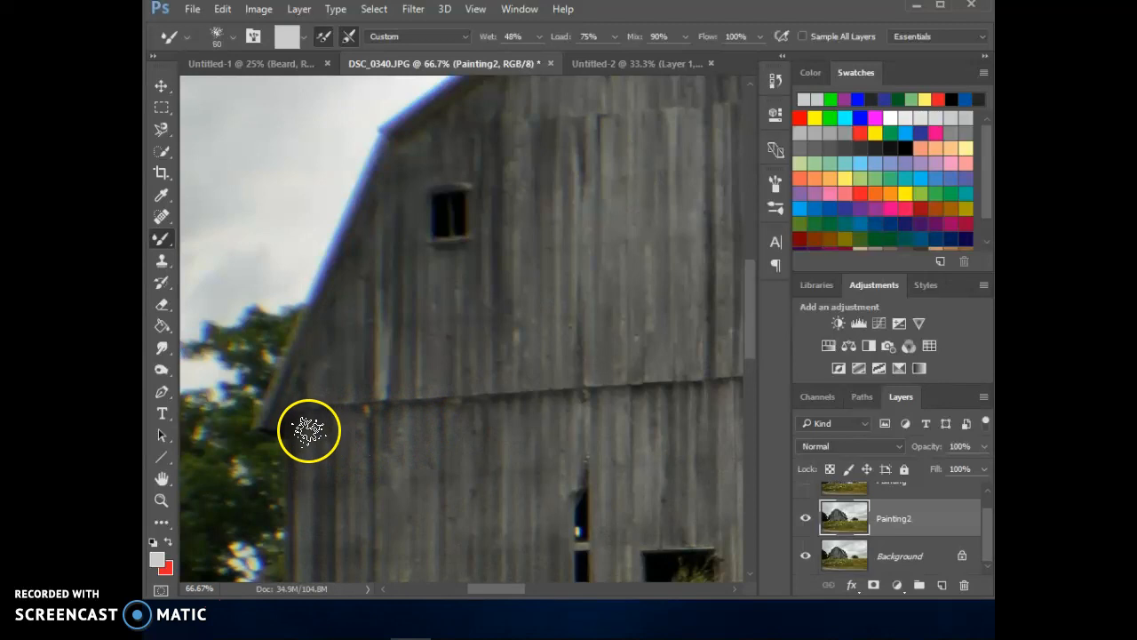
drag(309, 511, 311, 522)
drag(327, 427, 313, 505)
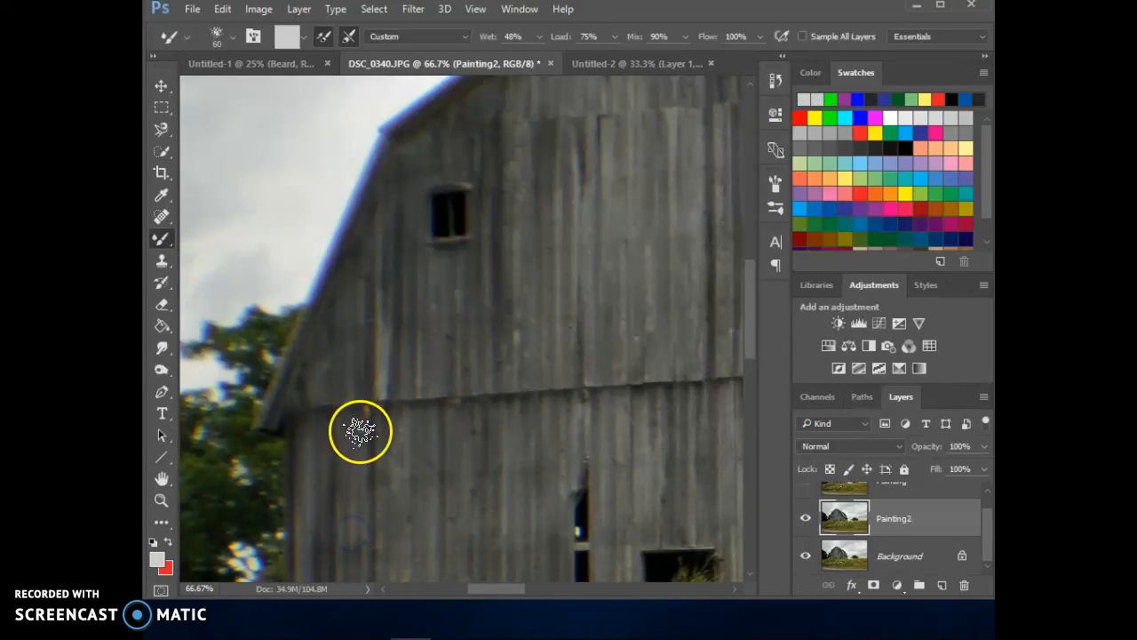
drag(350, 539, 336, 510)
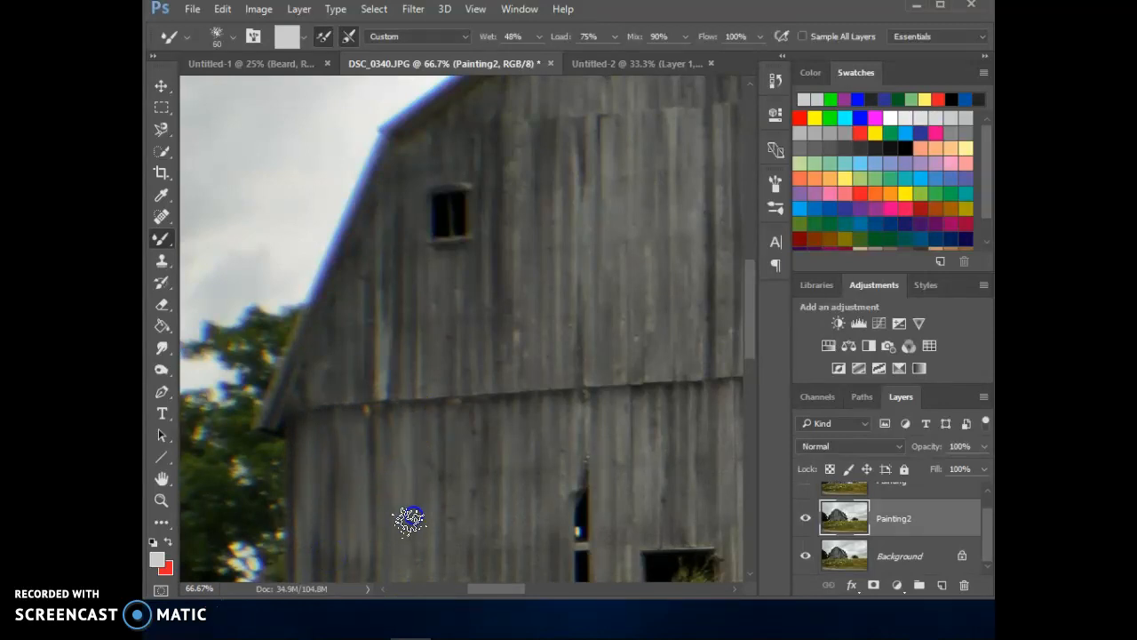
drag(426, 564, 423, 573)
mouse_move(363, 462)
mouse_down()
mouse_move(346, 373)
mouse_move(357, 506)
mouse_up()
drag(346, 431, 360, 528)
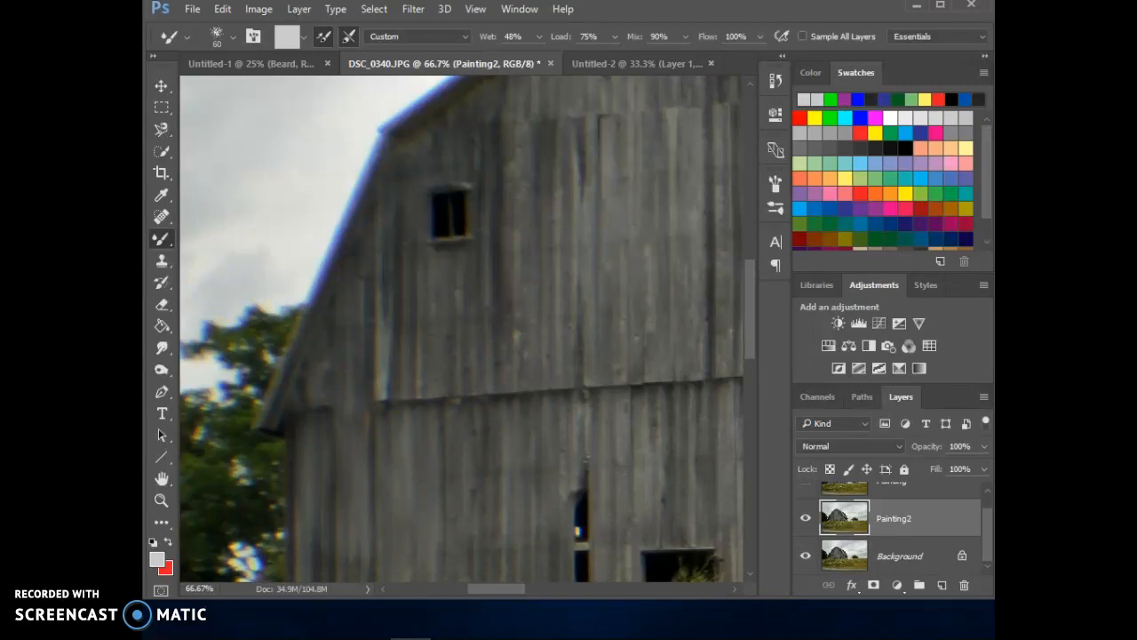
Switch to the regular Brush and sample the dark grey of the barn's horizontal seam as the foreground color
right_click(163, 239)
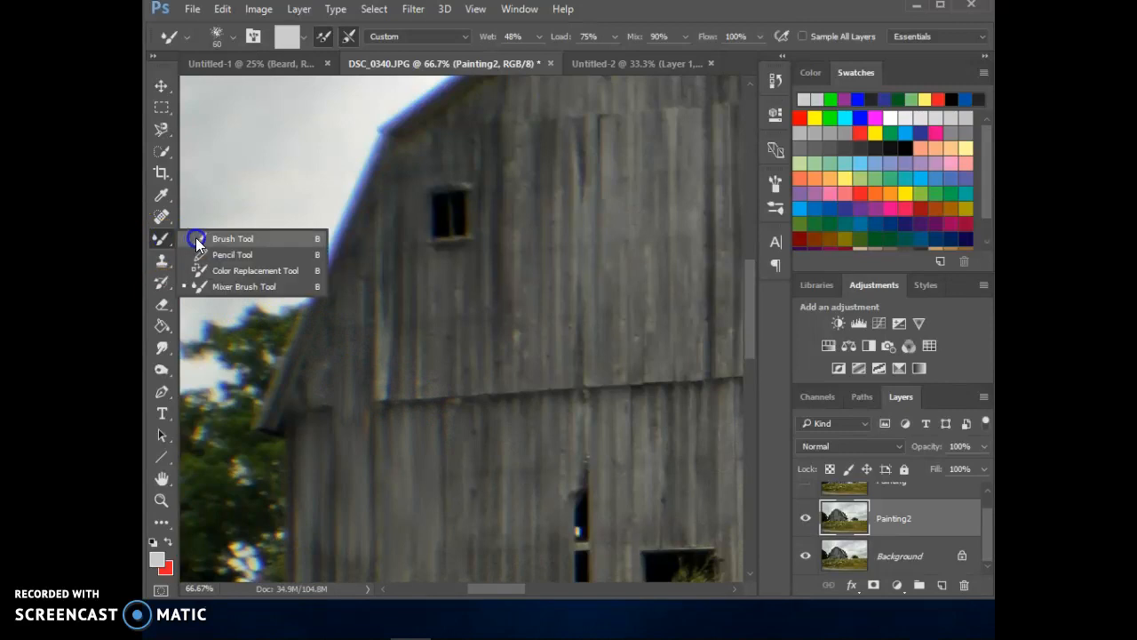
click(195, 237)
click(163, 196)
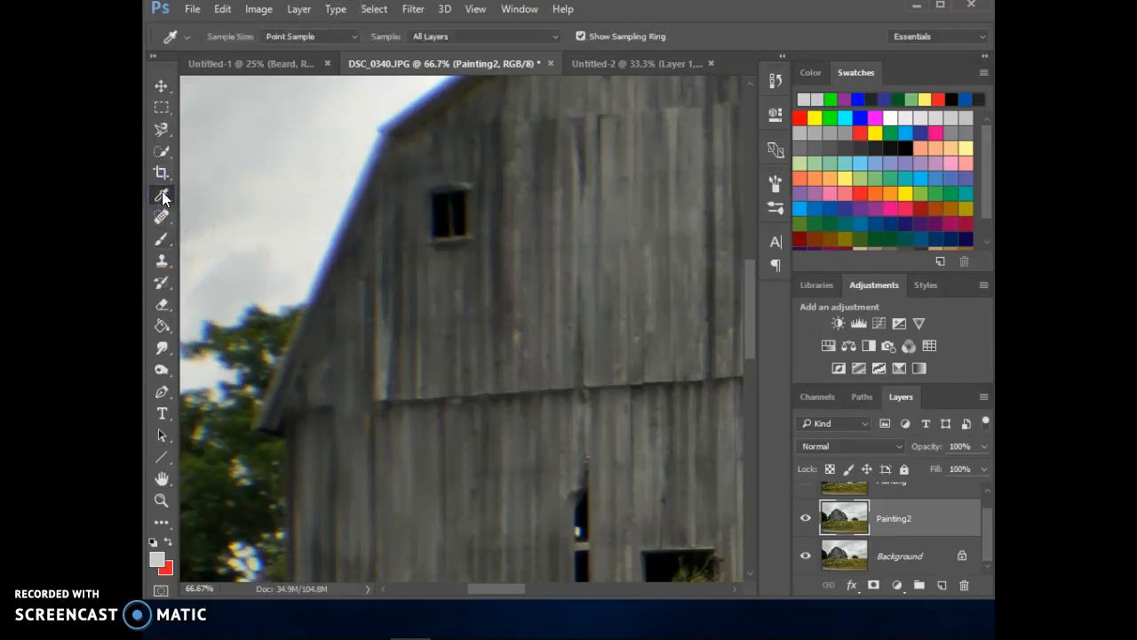
click(413, 397)
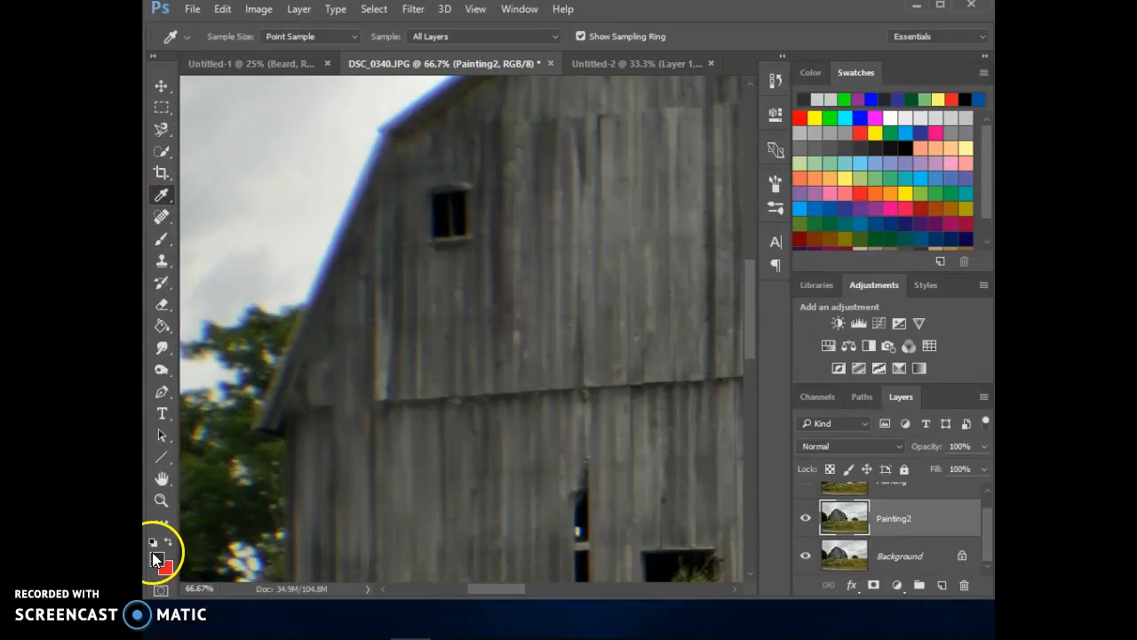
Reduce the regular Brush to 10 px for fine dark lines on the barn boards
click(167, 233)
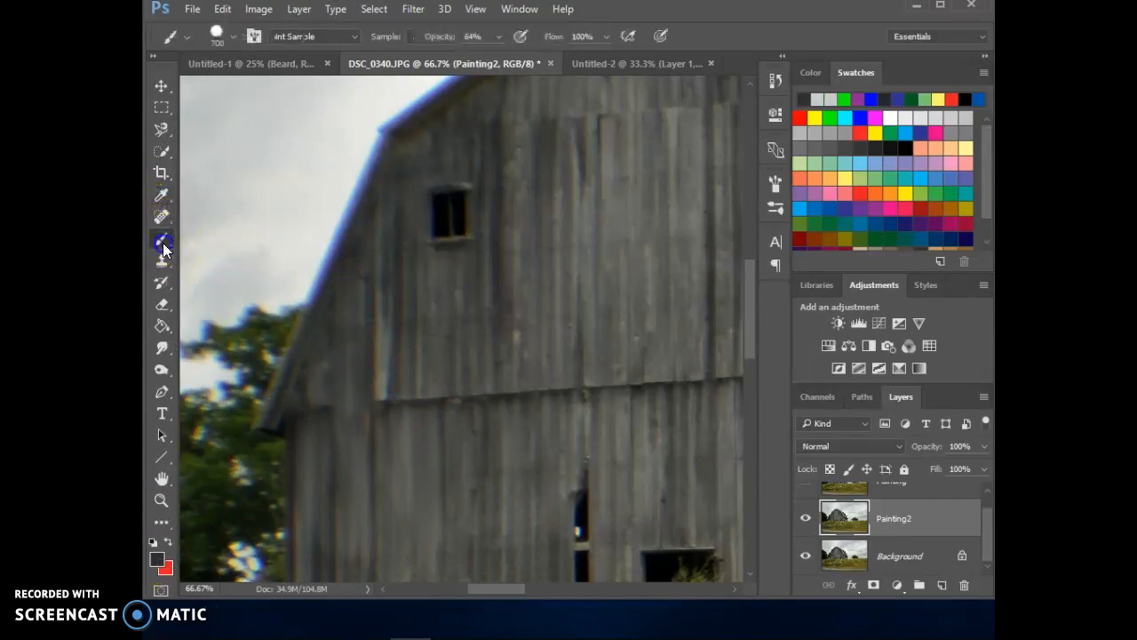
key(bracketleft)
key(bracketleft)
key(bracketleft)
key(bracketleft)
key(bracketleft)
key(bracketleft)
key(bracketleft)
key(bracketleft)
key(bracketleft)
key(bracketleft)
key(bracketleft)
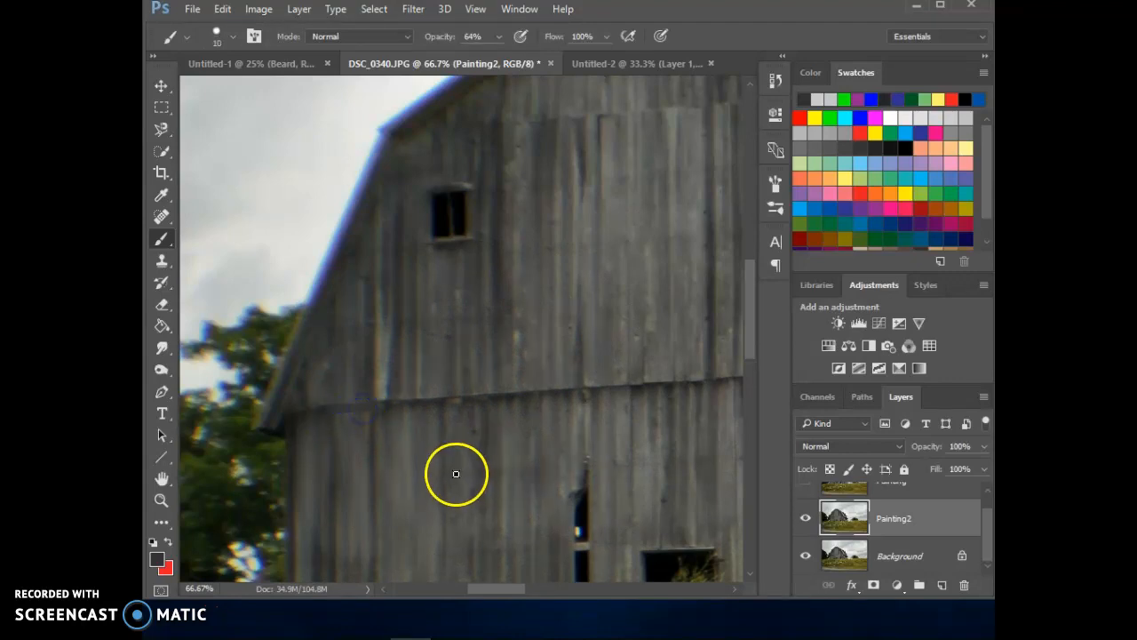
Return to the Mixer Brush and blend the barn's left boards below the seam using the sampled dark grey
right_click(161, 239)
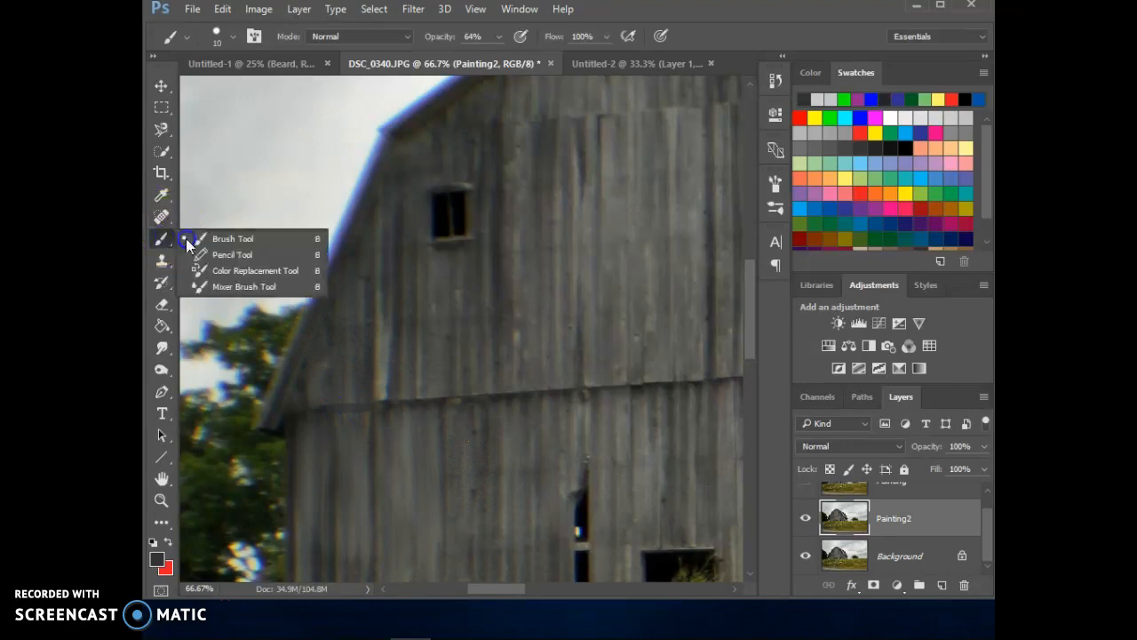
click(224, 284)
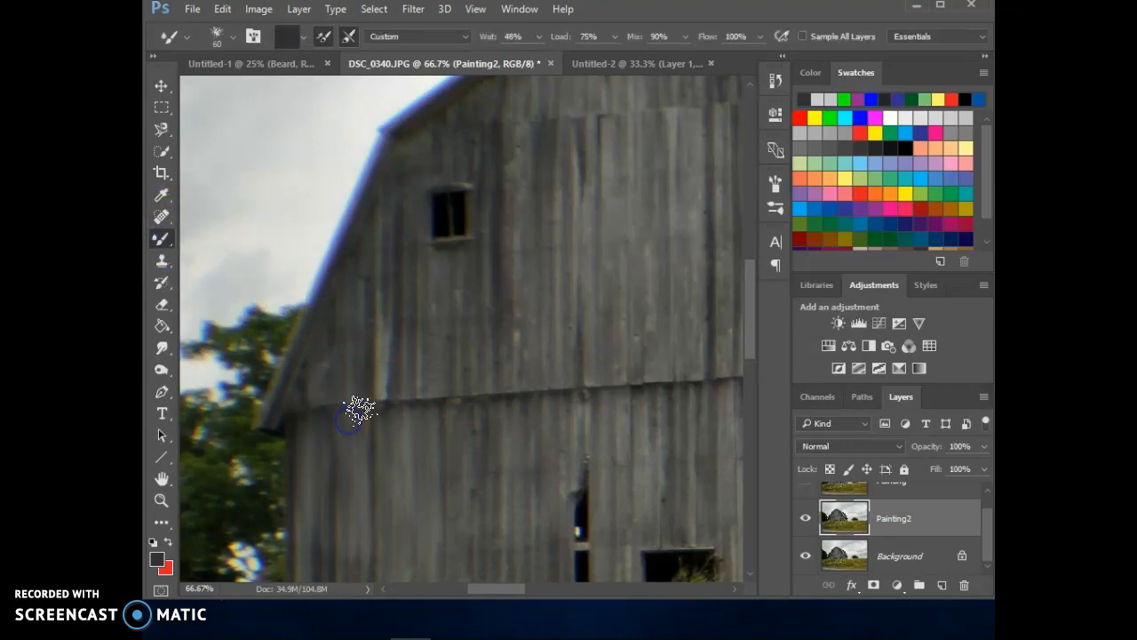
mouse_move(325, 501)
mouse_down()
mouse_move(388, 411)
mouse_move(399, 406)
mouse_move(418, 427)
mouse_move(390, 414)
mouse_up()
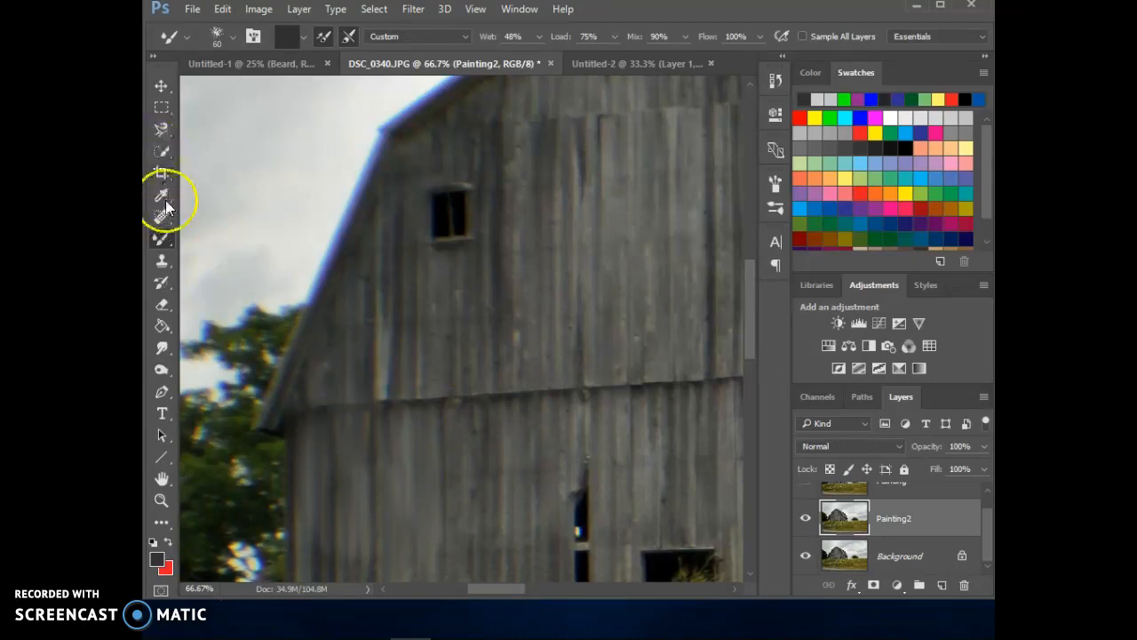
Sample the brown just below the seam and paint thin brown lines down the barn's left boards with the 10 px Brush
drag(162, 238, 300, 229)
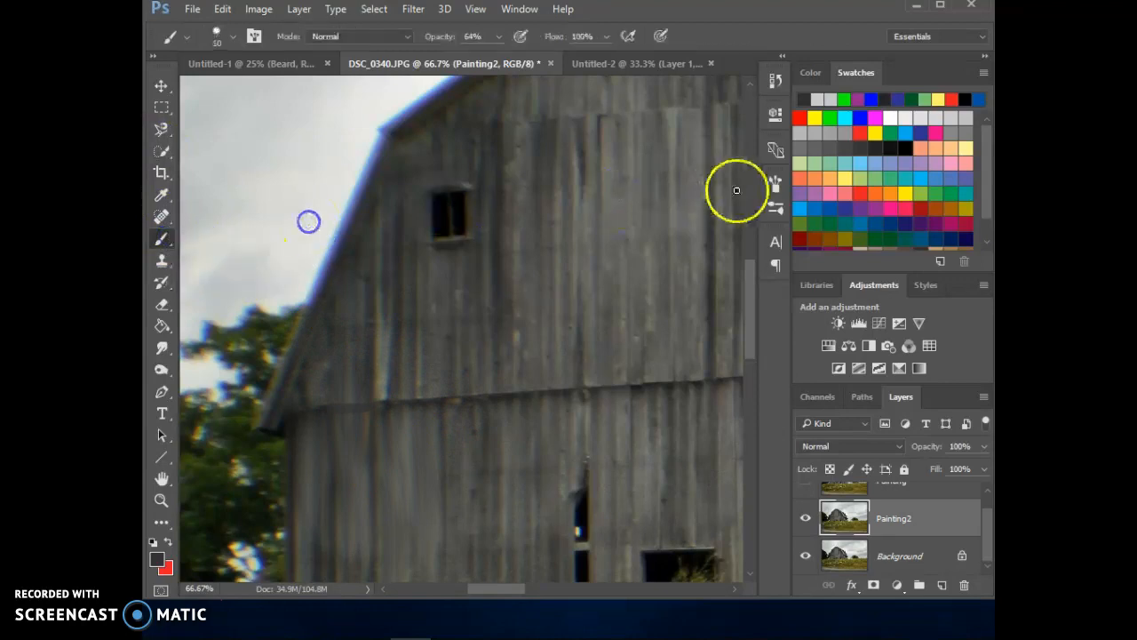
click(193, 201)
click(370, 416)
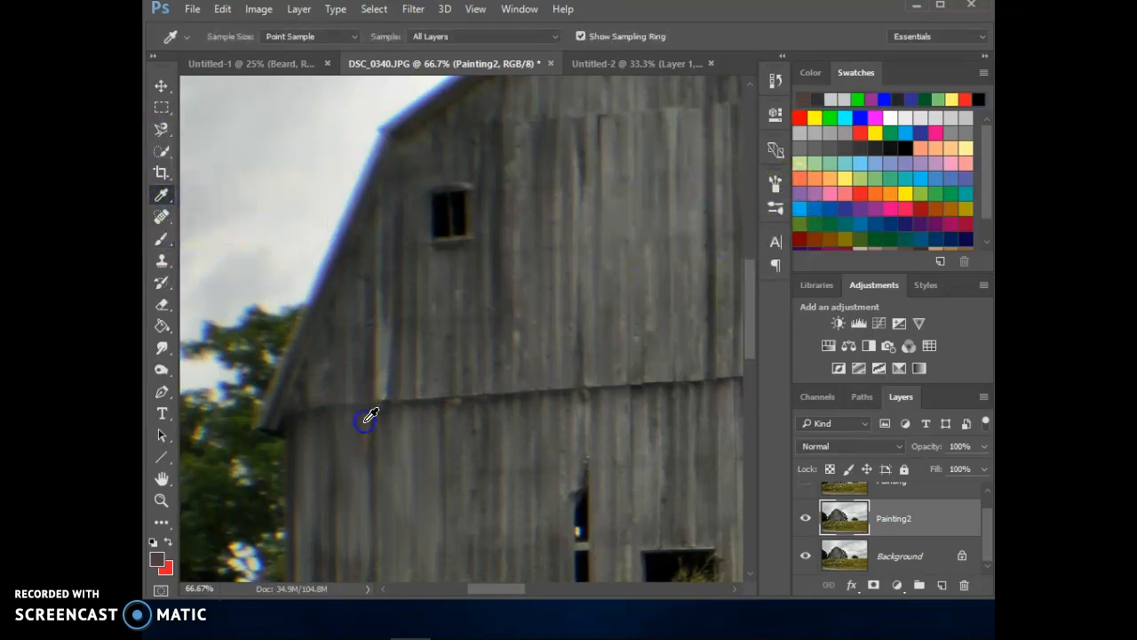
click(371, 414)
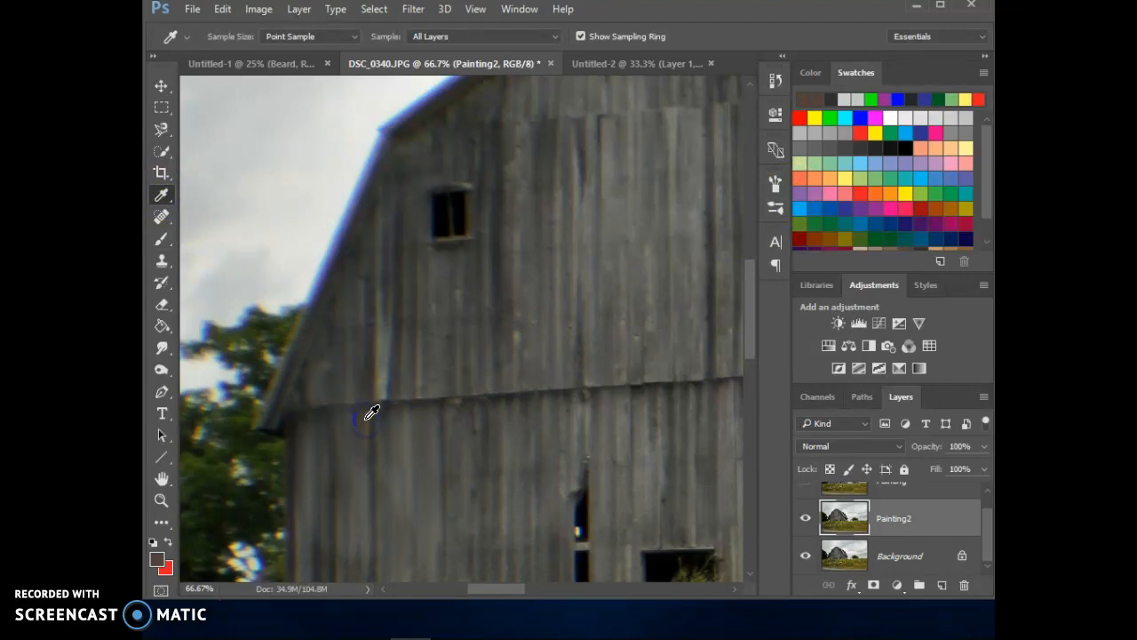
click(161, 241)
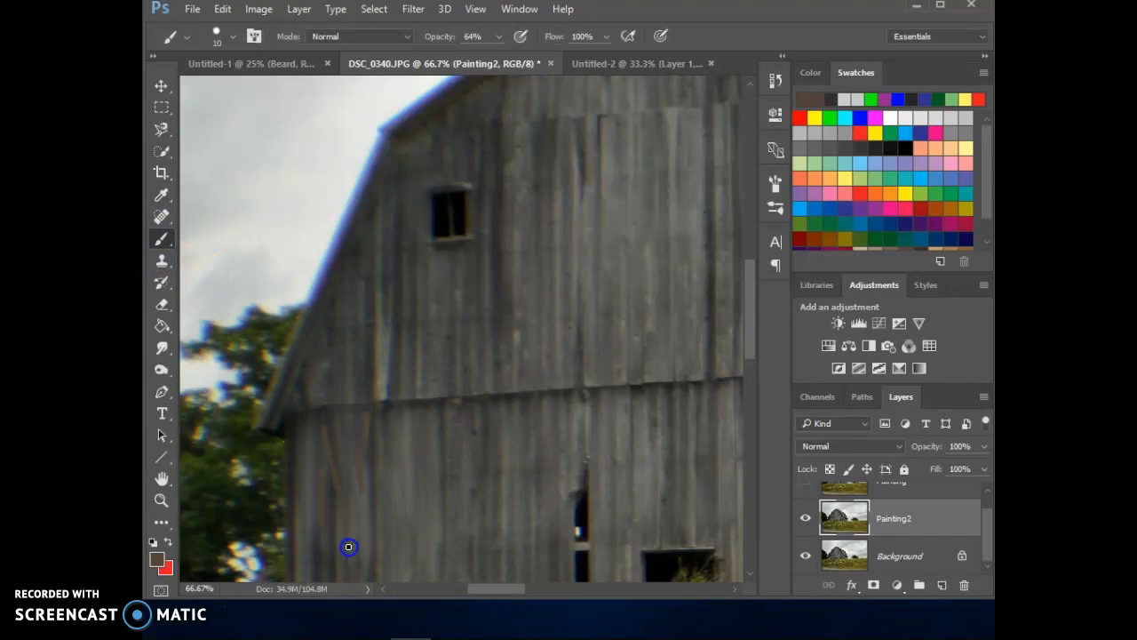
Blend the thin brown lines into the surrounding barn boards with the 60 px Mixer Brush
drag(169, 249, 228, 284)
click(339, 437)
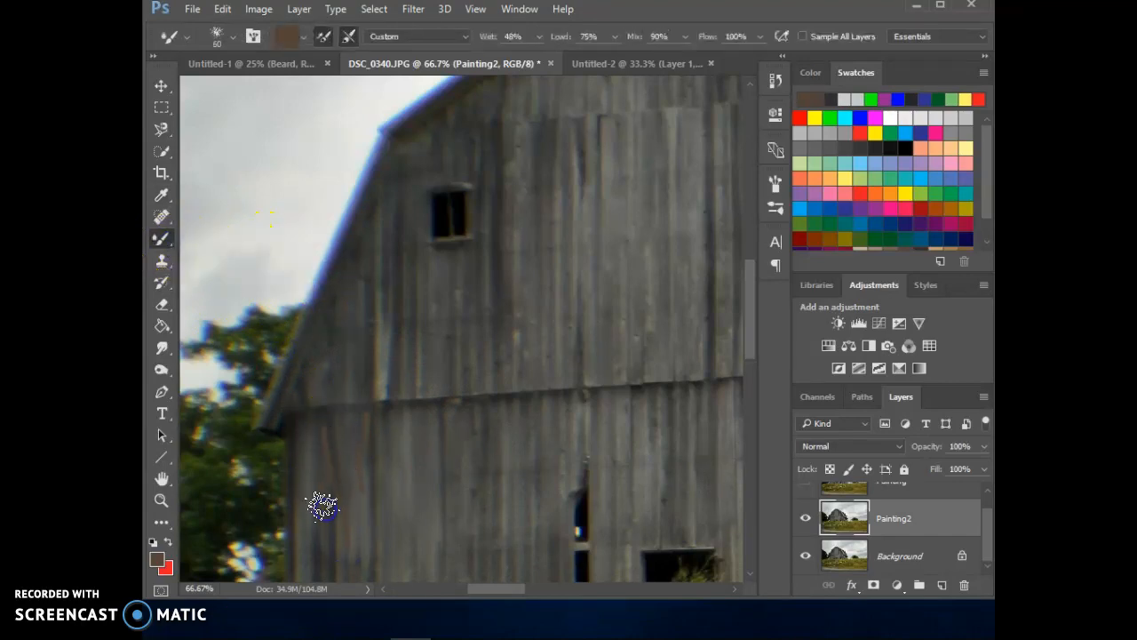
drag(349, 534, 355, 560)
drag(366, 450, 367, 488)
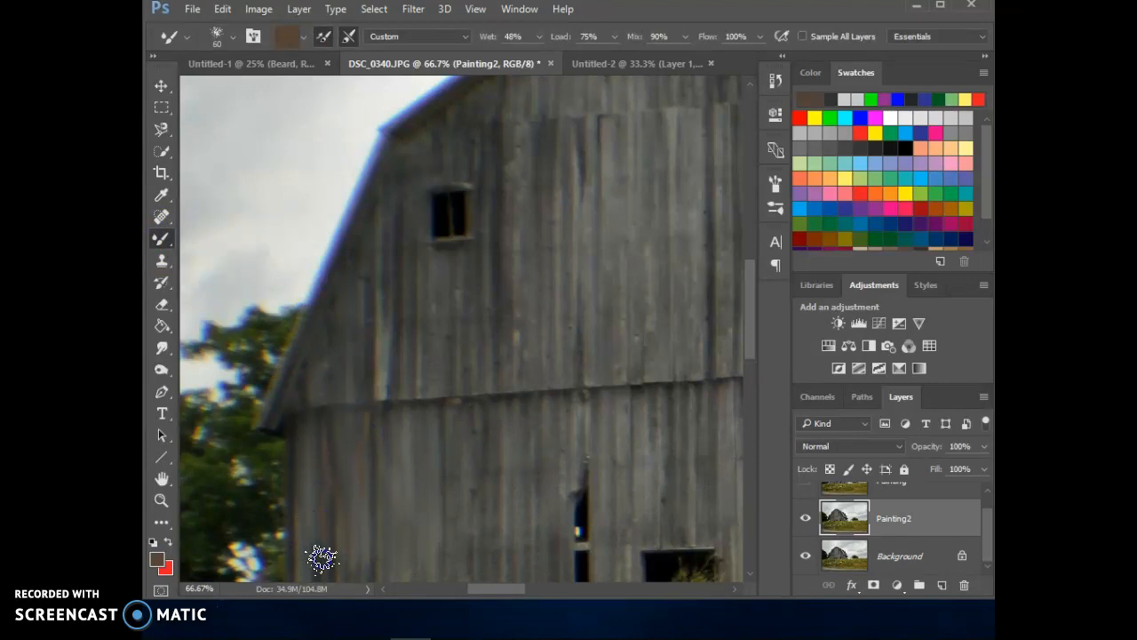
Blend the lower part of the barn's left boards down toward the grass with vertical Mixer Brush strokes
scroll(391, 501, down, 3)
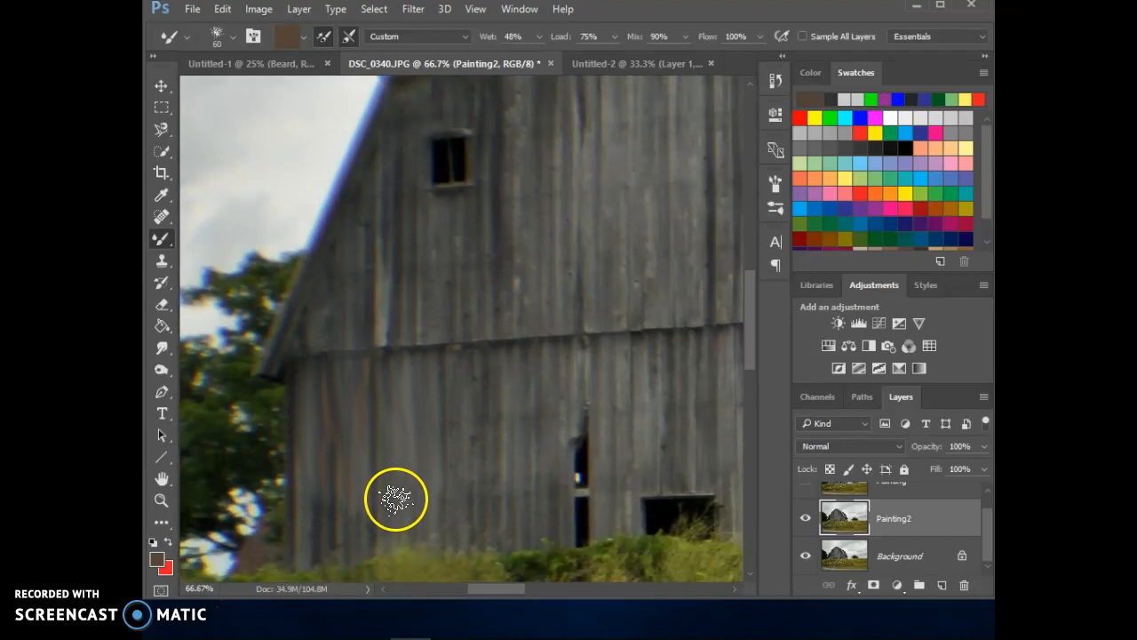
drag(308, 415, 309, 409)
drag(315, 494, 322, 432)
click(322, 383)
mouse_move(348, 493)
mouse_down()
mouse_move(353, 375)
mouse_move(371, 456)
mouse_move(380, 349)
mouse_up()
mouse_move(408, 467)
mouse_down()
mouse_move(362, 344)
mouse_move(325, 412)
mouse_up()
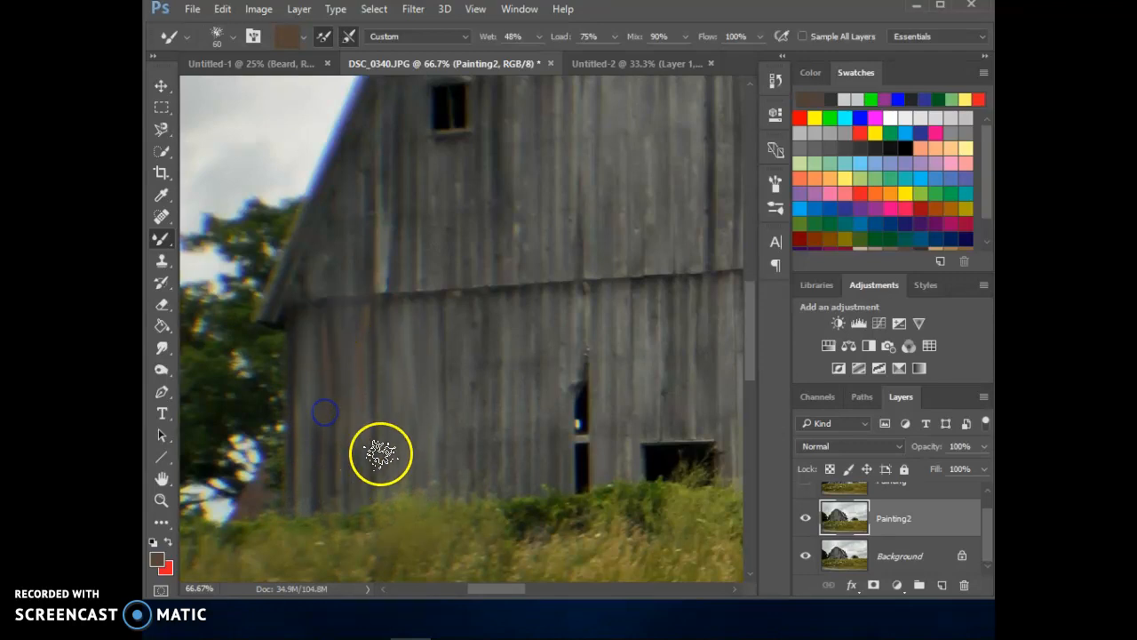
Compare the painted result with the original, close up and at 12.5% zoom, by hiding and showing Painting2
click(806, 519)
click(806, 519)
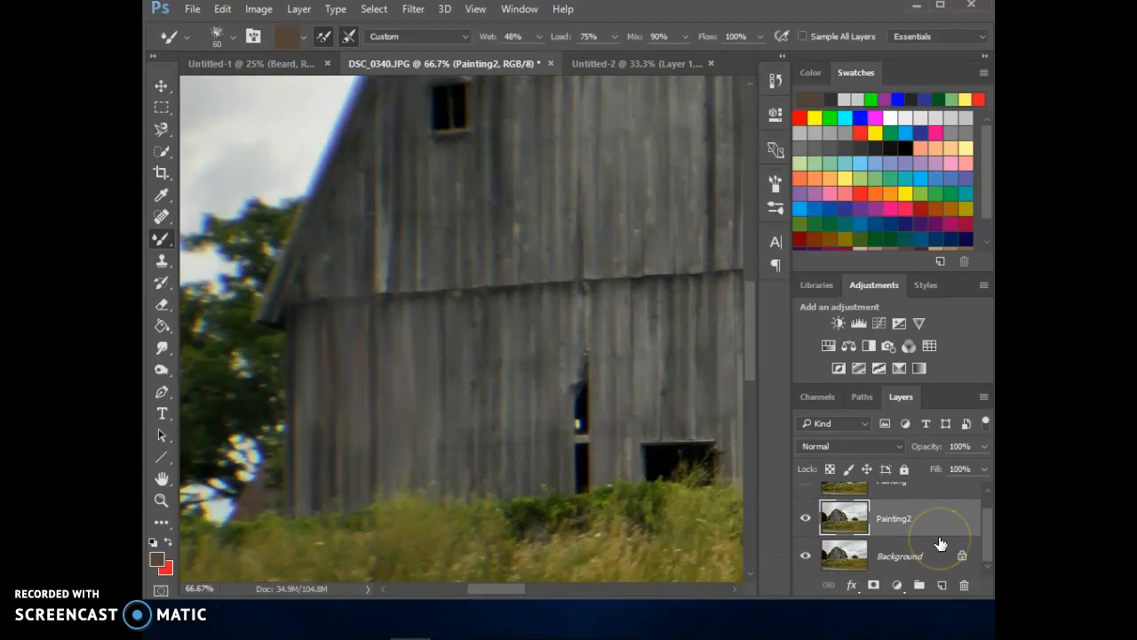
key(ctrl+minus)
key(ctrl+minus)
key(ctrl+minus)
key(ctrl+minus)
key(ctrl+minus)
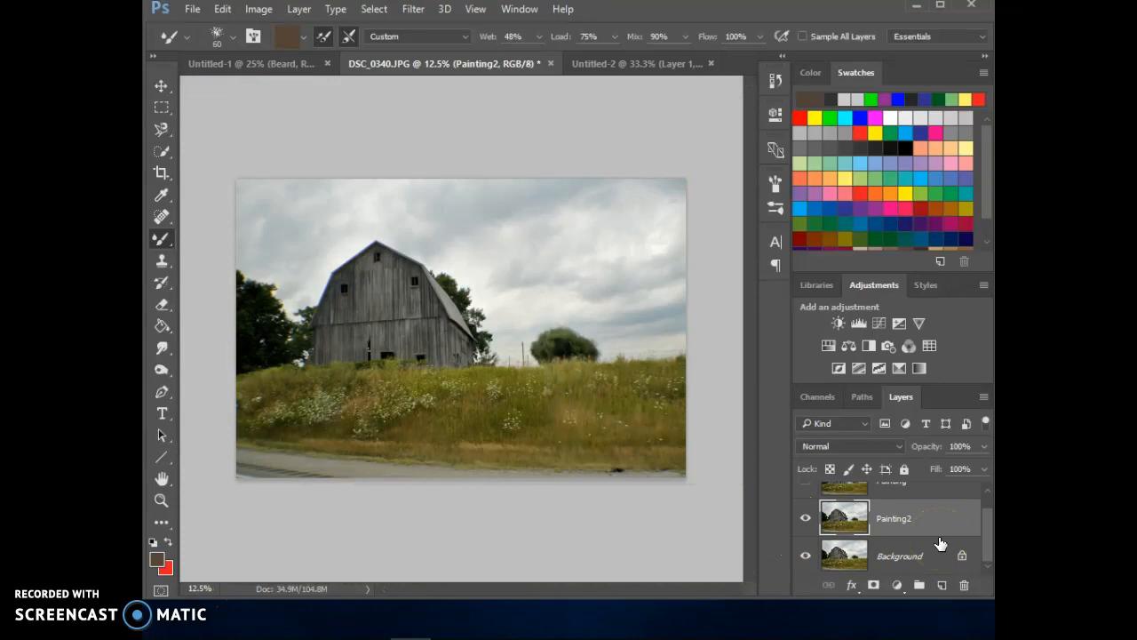
click(805, 520)
click(806, 520)
click(806, 520)
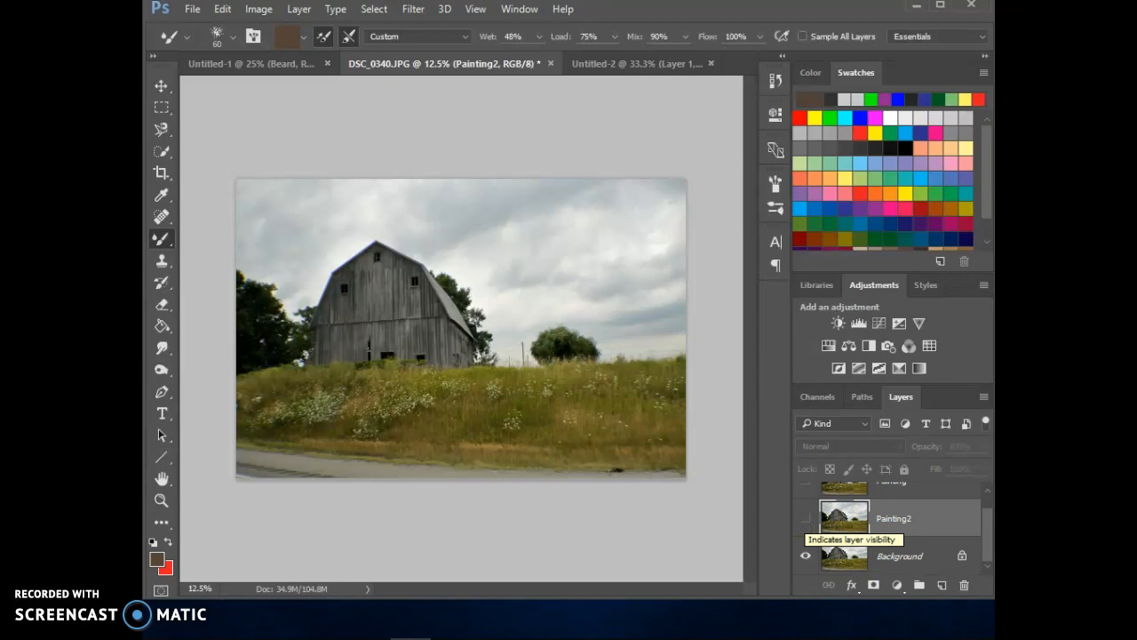
click(806, 520)
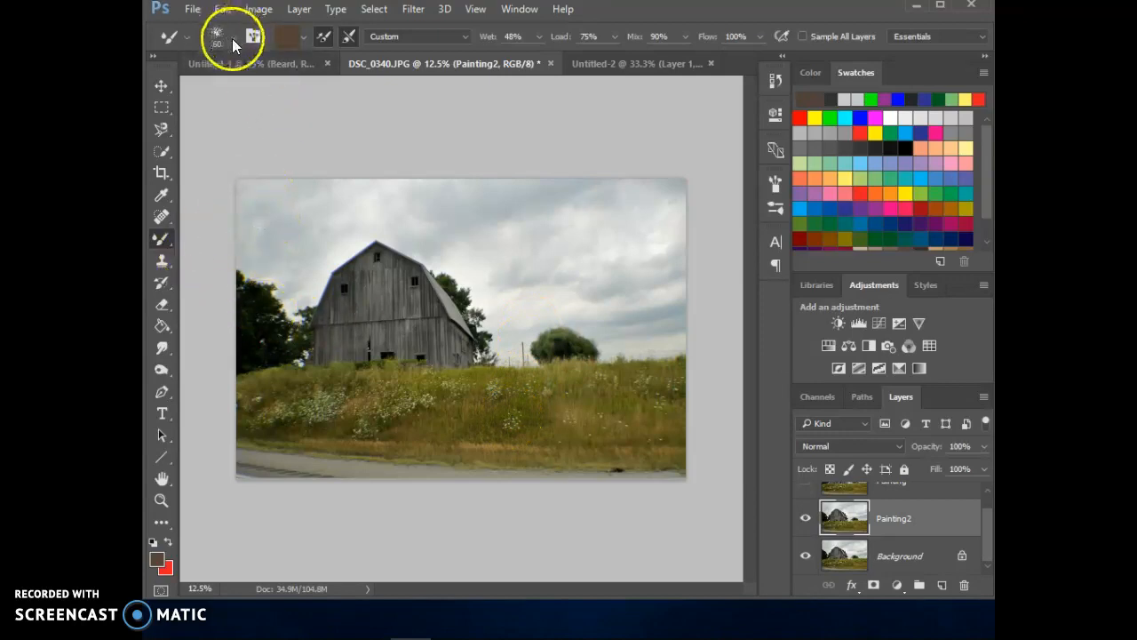
Review the color-blending sample in Untitled-2 with the Brush and Mixer Brush, and return to the DSC_0340.JPG document
click(228, 63)
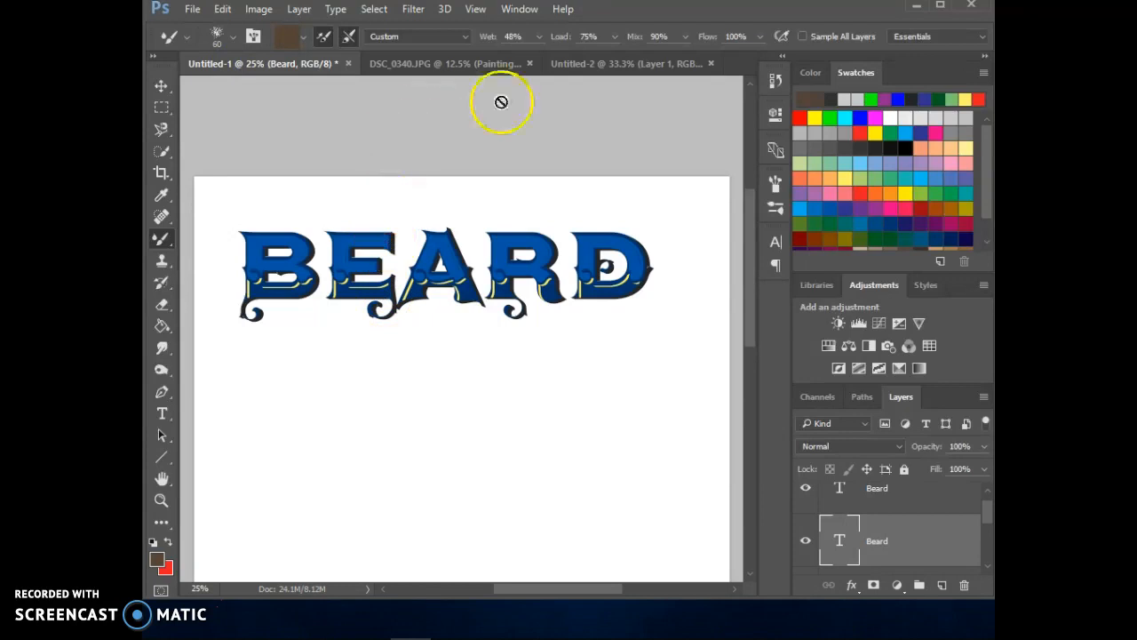
click(607, 63)
drag(418, 249, 430, 308)
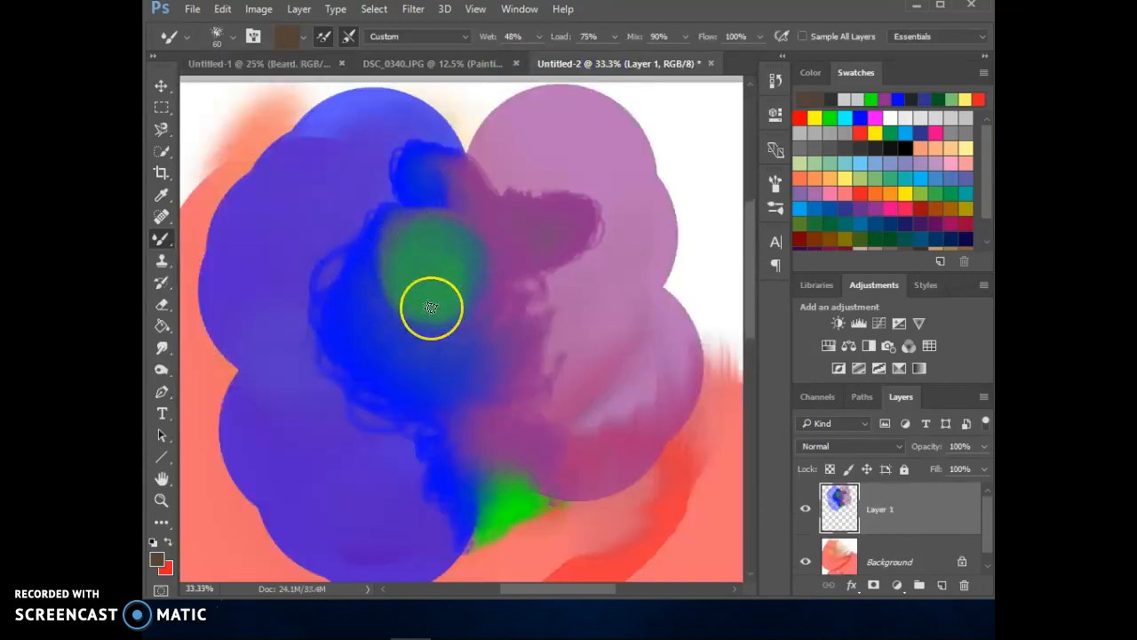
right_click(162, 238)
click(214, 239)
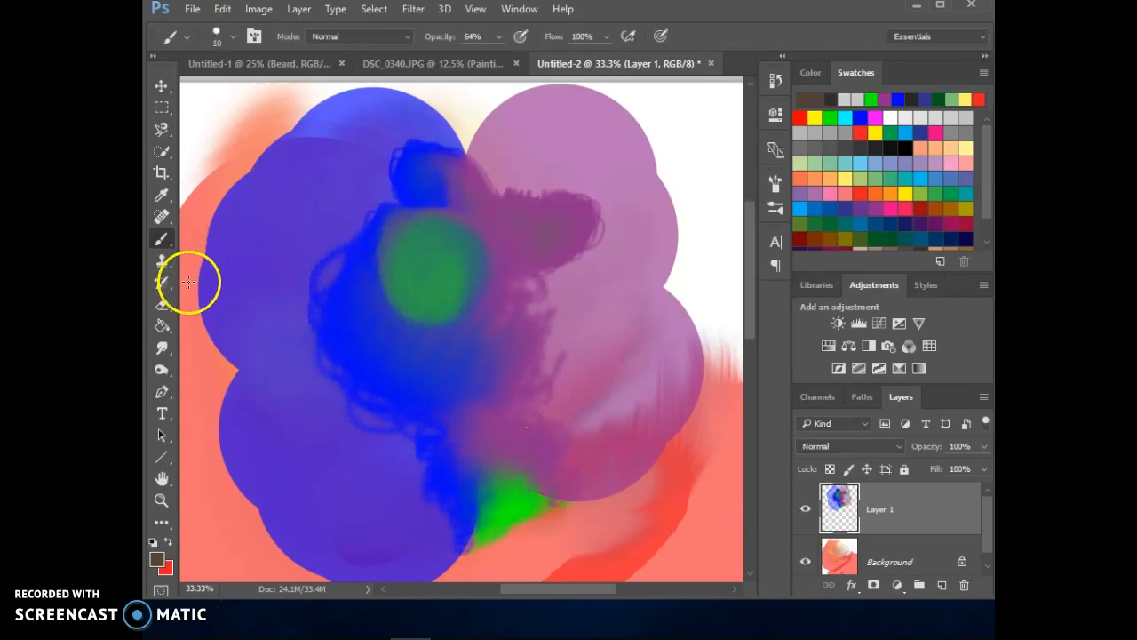
right_click(160, 249)
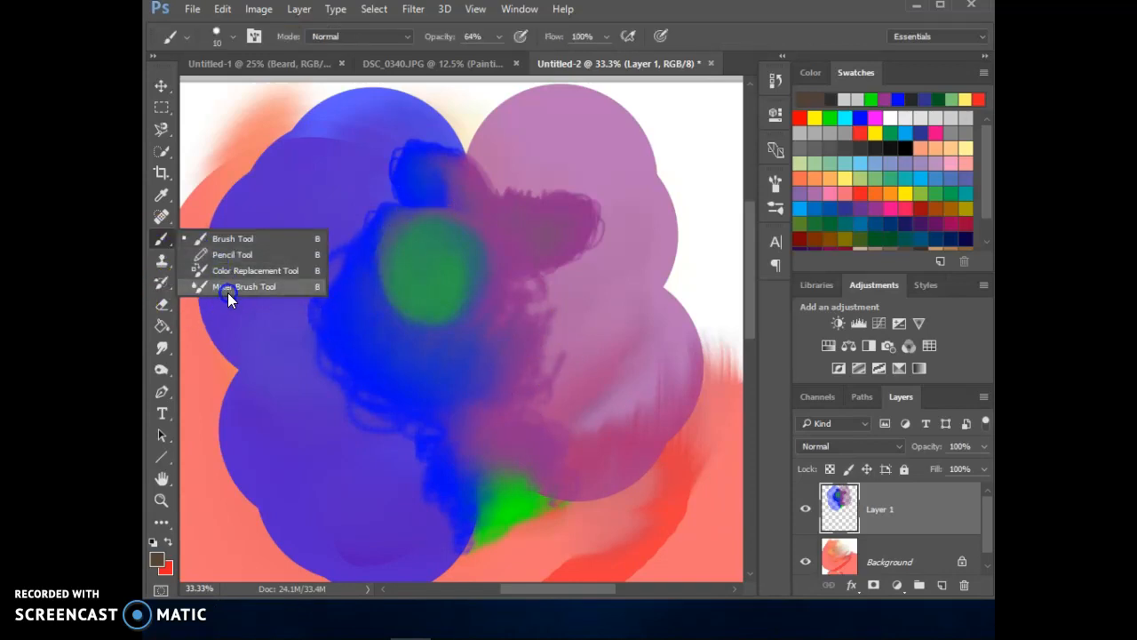
click(227, 290)
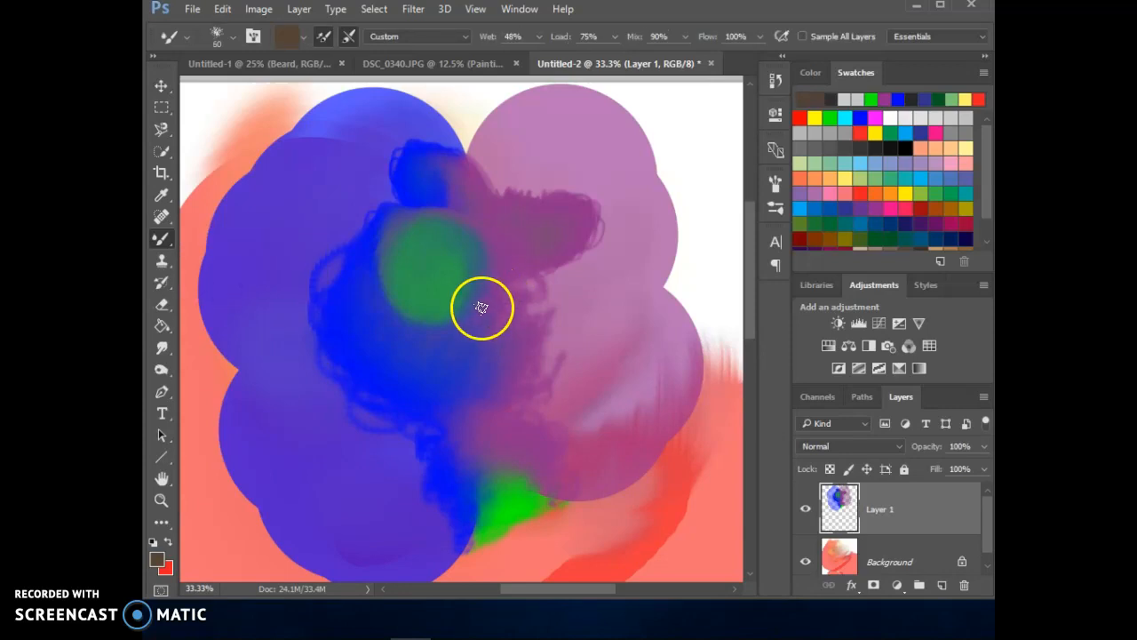
click(411, 64)
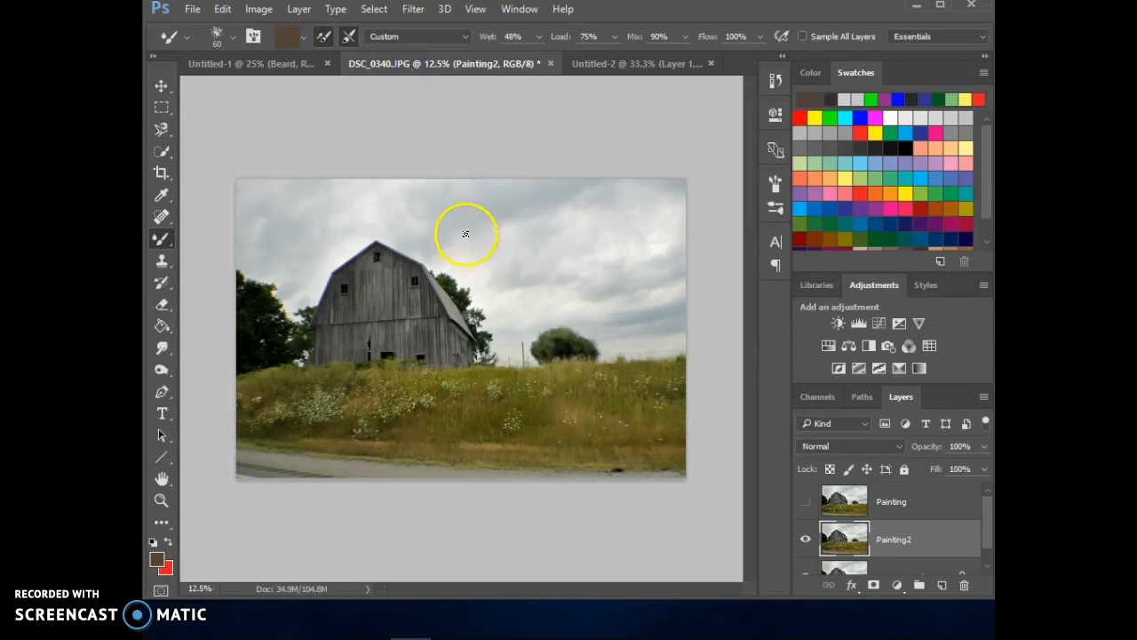